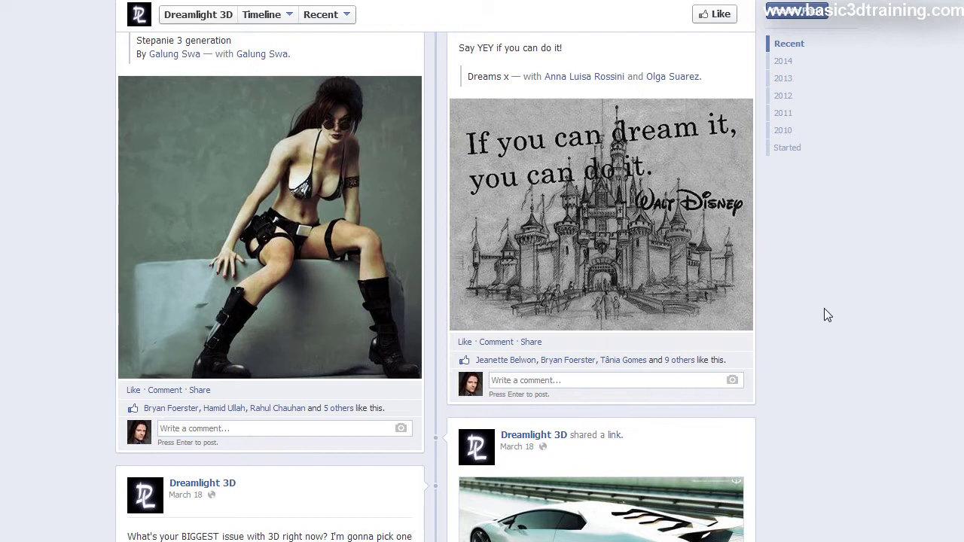
# - Expand the hidden comments under the "BIGGEST issue with 3D" post and highlight the question about texturing large props without repetitive patterns
pyautogui.scroll(-6, 482, 301)
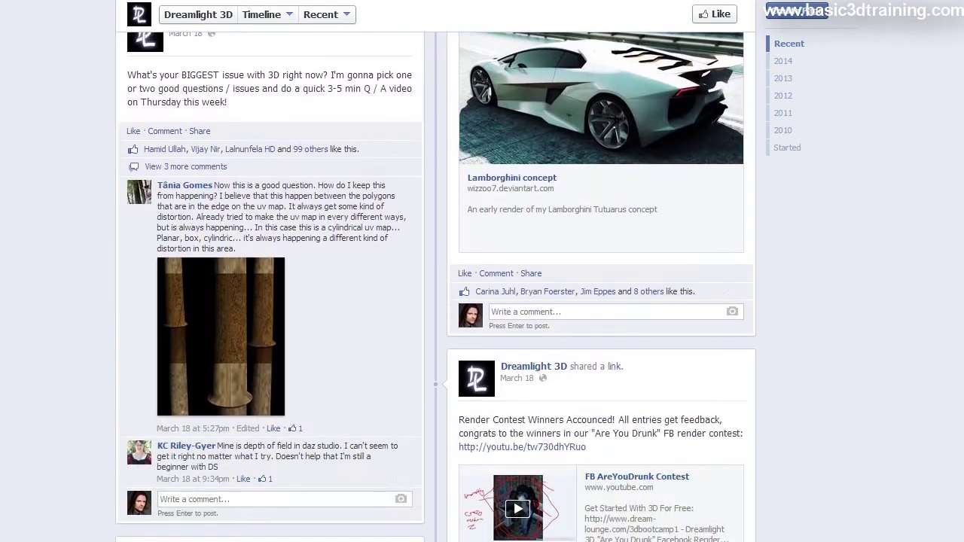
pyautogui.click(205, 166)
pyautogui.scroll(-1, 93, 267)
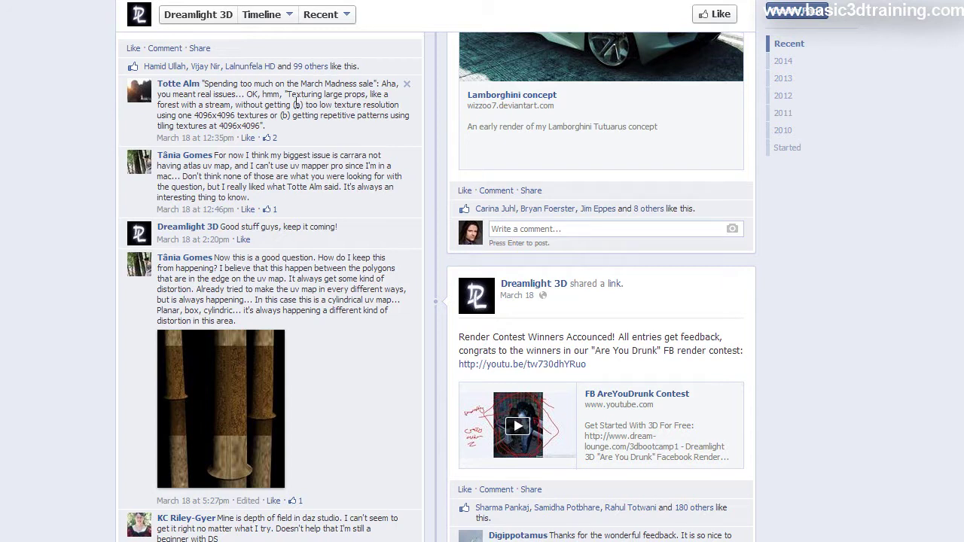
pyautogui.moveTo(287, 94); pyautogui.dragTo(288, 128)
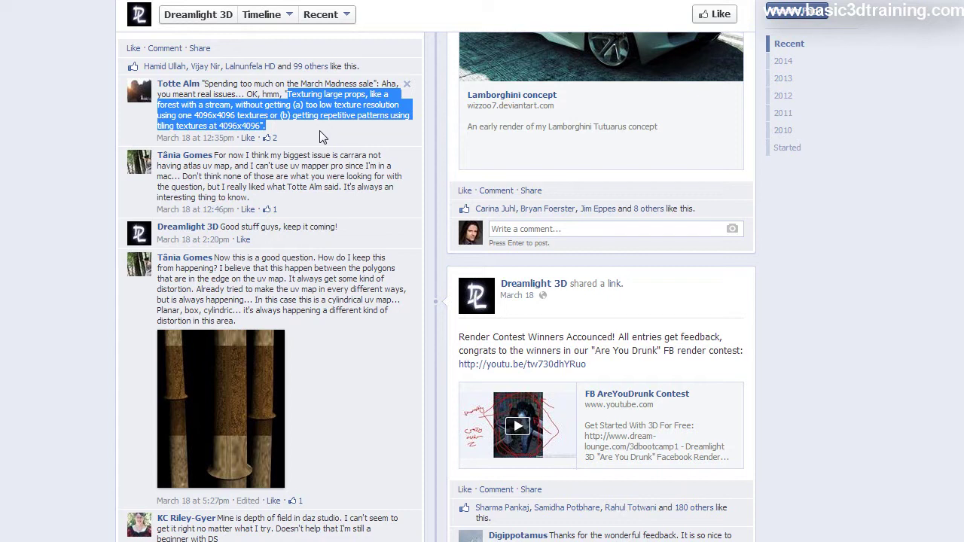
pyautogui.click(319, 137)
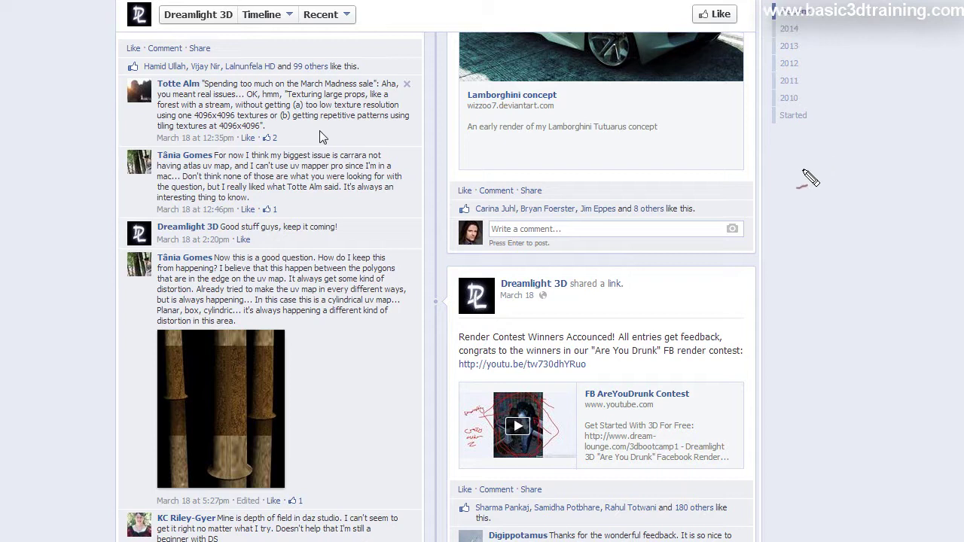
# - Sketch a red grid of tiles on the blank area beside the posts, with an arrow pointing at it and the label 4K
pyautogui.moveTo(791, 211); pyautogui.dragTo(862, 236)
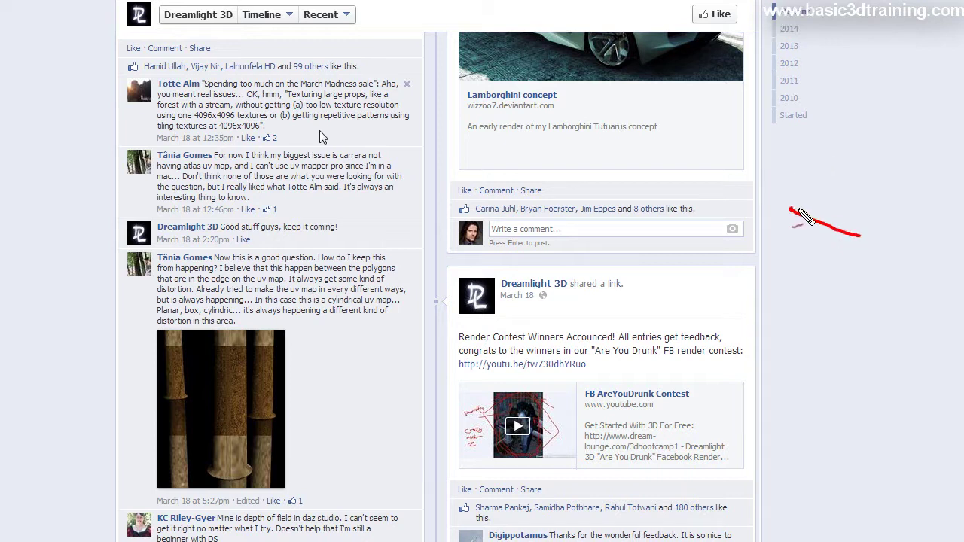
pyautogui.moveTo(791, 211)
pyautogui.mouseDown()
pyautogui.moveTo(809, 187)
pyautogui.moveTo(824, 208)
pyautogui.moveTo(851, 213)
pyautogui.moveTo(849, 234)
pyautogui.moveTo(861, 215)
pyautogui.moveTo(872, 230)
pyautogui.mouseUp()
pyautogui.moveTo(811, 190)
pyautogui.mouseDown()
pyautogui.moveTo(833, 179)
pyautogui.moveTo(867, 194)
pyautogui.moveTo(844, 190)
pyautogui.moveTo(859, 191)
pyautogui.moveTo(866, 220)
pyautogui.moveTo(883, 205)
pyautogui.moveTo(831, 224)
pyautogui.mouseUp()
pyautogui.moveTo(852, 261); pyautogui.dragTo(852, 230)
pyautogui.moveTo(841, 240); pyautogui.dragTo(863, 248)
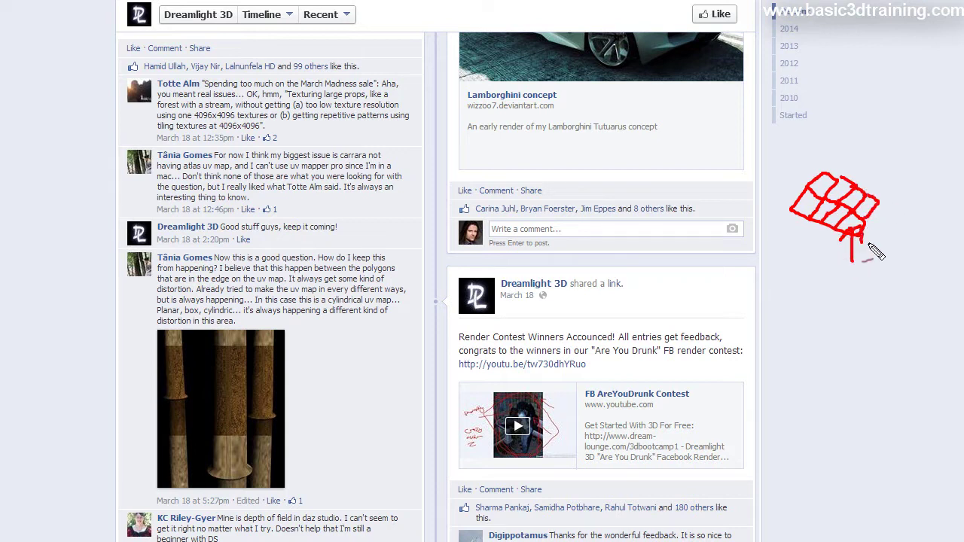
pyautogui.moveTo(849, 281)
pyautogui.mouseDown()
pyautogui.moveTo(852, 324)
pyautogui.moveTo(864, 325)
pyautogui.mouseUp()
pyautogui.moveTo(885, 295); pyautogui.dragTo(889, 327)
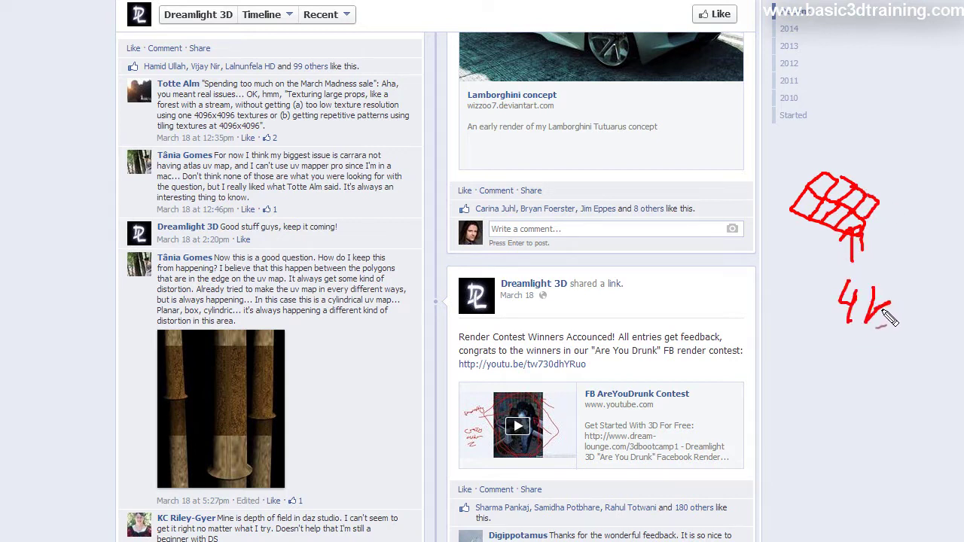
# - Extend the sketched grid with more tiles, mark one tile, and draw a larger overlay plane above it filled with irregular patches
pyautogui.moveTo(829, 174)
pyautogui.mouseDown()
pyautogui.moveTo(866, 181)
pyautogui.moveTo(859, 190)
pyautogui.moveTo(882, 171)
pyautogui.moveTo(875, 197)
pyautogui.moveTo(842, 169)
pyautogui.moveTo(832, 219)
pyautogui.moveTo(839, 198)
pyautogui.mouseUp()
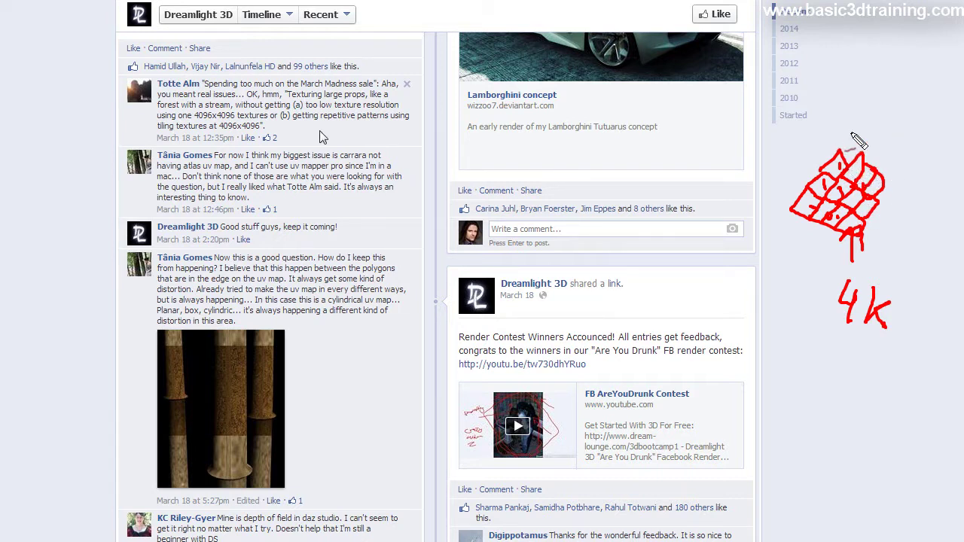
pyautogui.moveTo(857, 98)
pyautogui.mouseDown()
pyautogui.moveTo(867, 96)
pyautogui.moveTo(791, 127)
pyautogui.moveTo(859, 158)
pyautogui.moveTo(904, 121)
pyautogui.moveTo(908, 87)
pyautogui.moveTo(862, 76)
pyautogui.mouseUp()
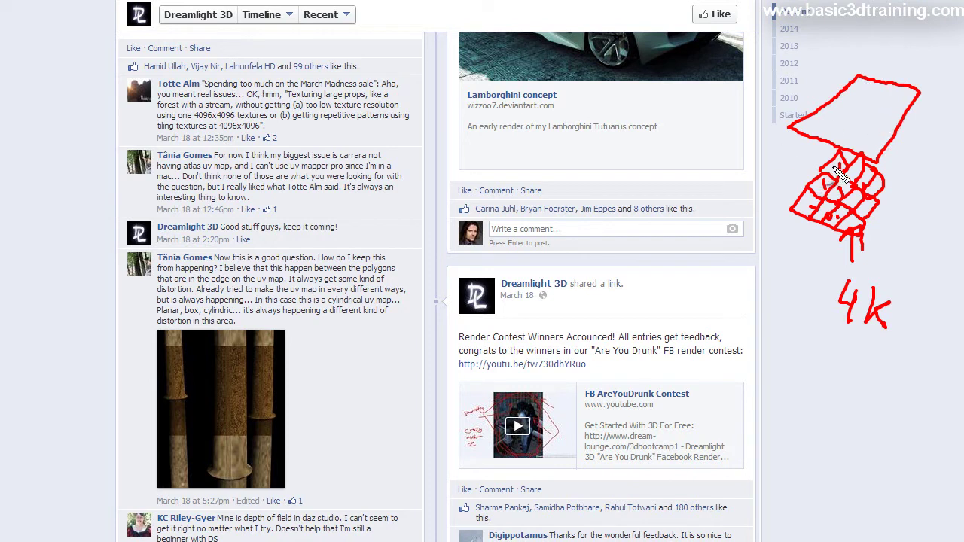
pyautogui.moveTo(818, 199)
pyautogui.mouseDown()
pyautogui.moveTo(800, 217)
pyautogui.moveTo(811, 202)
pyautogui.moveTo(818, 208)
pyautogui.mouseUp()
pyautogui.moveTo(793, 126)
pyautogui.mouseDown()
pyautogui.moveTo(882, 161)
pyautogui.moveTo(930, 97)
pyautogui.moveTo(861, 82)
pyautogui.moveTo(812, 127)
pyautogui.moveTo(864, 154)
pyautogui.mouseUp()
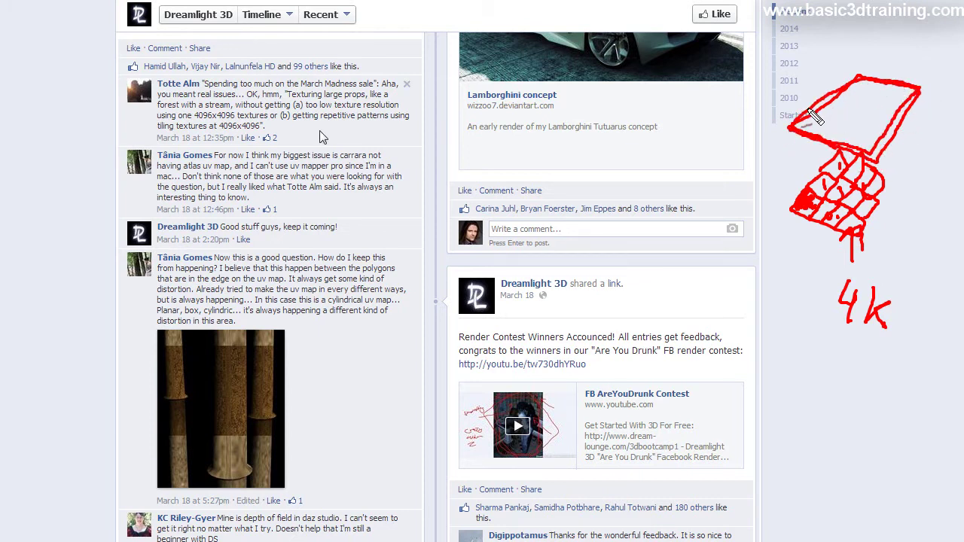
pyautogui.moveTo(813, 113)
pyautogui.mouseDown()
pyautogui.moveTo(825, 131)
pyautogui.moveTo(818, 138)
pyautogui.moveTo(873, 100)
pyautogui.moveTo(848, 121)
pyautogui.moveTo(865, 139)
pyautogui.moveTo(885, 130)
pyautogui.mouseUp()
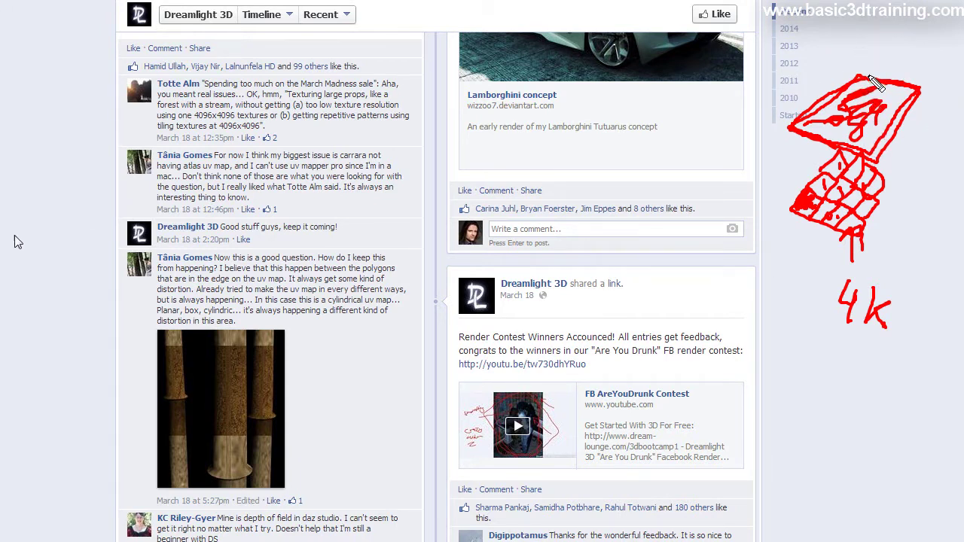
pyautogui.moveTo(859, 36); pyautogui.dragTo(870, 34)
pyautogui.moveTo(859, 16)
pyautogui.mouseDown()
pyautogui.moveTo(845, 71)
pyautogui.moveTo(926, 74)
pyautogui.moveTo(934, 22)
pyautogui.moveTo(877, 11)
pyautogui.moveTo(898, 49)
pyautogui.moveTo(905, 34)
pyautogui.moveTo(902, 49)
pyautogui.moveTo(877, 37)
pyautogui.moveTo(865, 40)
pyautogui.moveTo(876, 56)
pyautogui.moveTo(850, 54)
pyautogui.mouseUp()
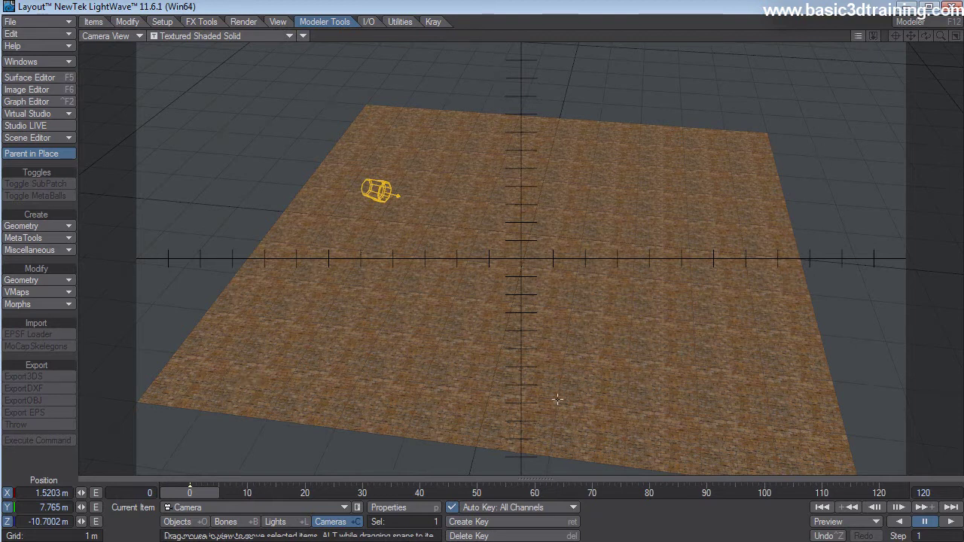
# - In LightWave Layout, move and rotate the camera to view the stone-textured ground plane from above, at about X 1.07, Y 9.38, Z -8.91 m
pyautogui.click(126, 23)
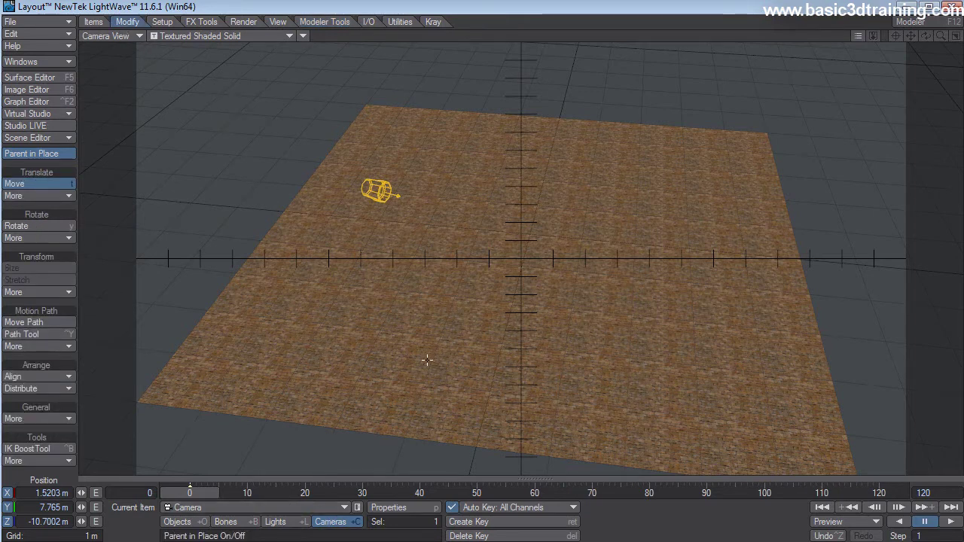
pyautogui.moveTo(427, 387); pyautogui.dragTo(413, 178)
pyautogui.moveTo(413, 177); pyautogui.dragTo(412, 446, button='right')
pyautogui.moveTo(427, 237); pyautogui.dragTo(427, 243)
pyautogui.moveTo(427, 444); pyautogui.dragTo(427, 52, button='right')
pyautogui.click(29, 229)
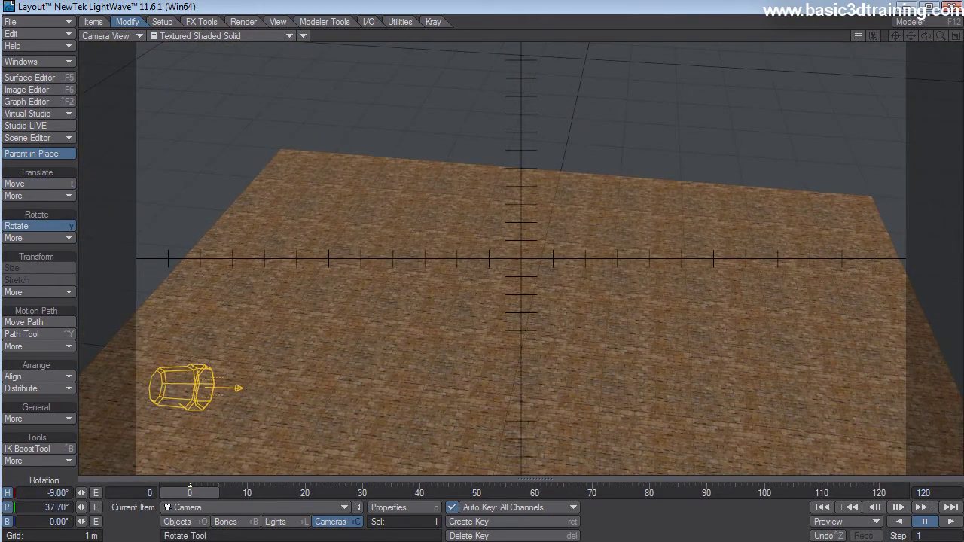
pyautogui.moveTo(404, 261); pyautogui.dragTo(475, 352)
pyautogui.click(23, 186)
pyautogui.moveTo(196, 303); pyautogui.dragTo(196, 47, button='right')
pyautogui.moveTo(331, 379); pyautogui.dragTo(340, 471)
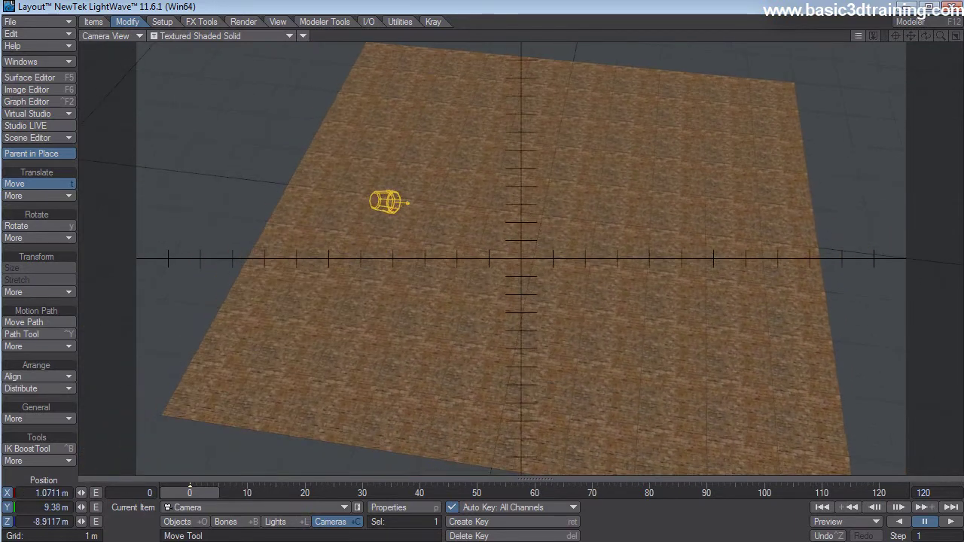
# - Open the Surface Editor clear of the plane and examine the image layer in the Ground Plane surface's color texture
pyautogui.click(50, 78)
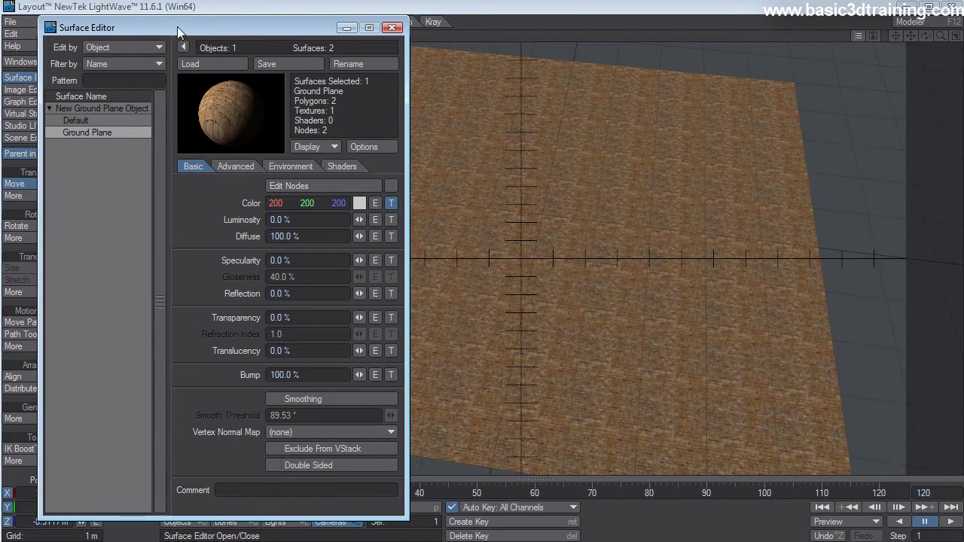
pyautogui.moveTo(221, 26); pyautogui.dragTo(487, 26)
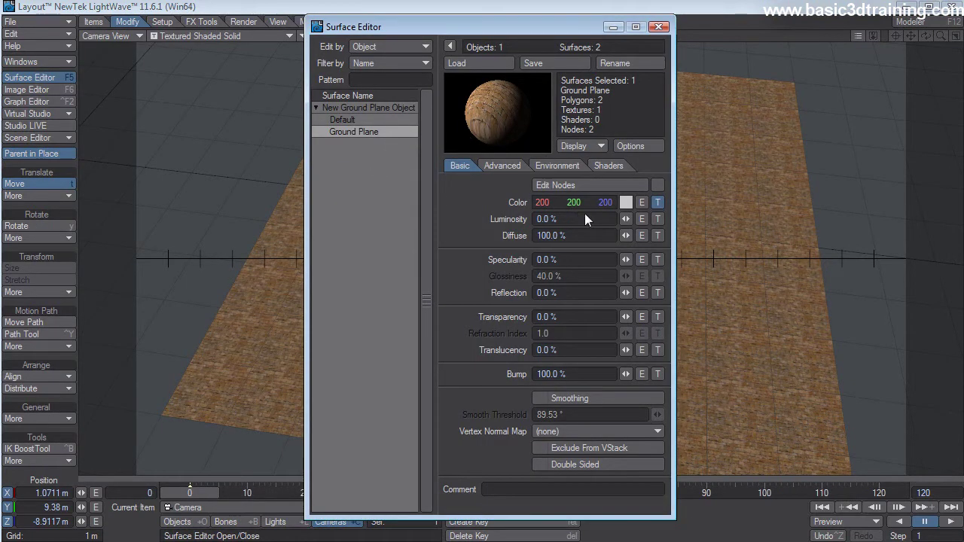
pyautogui.click(658, 203)
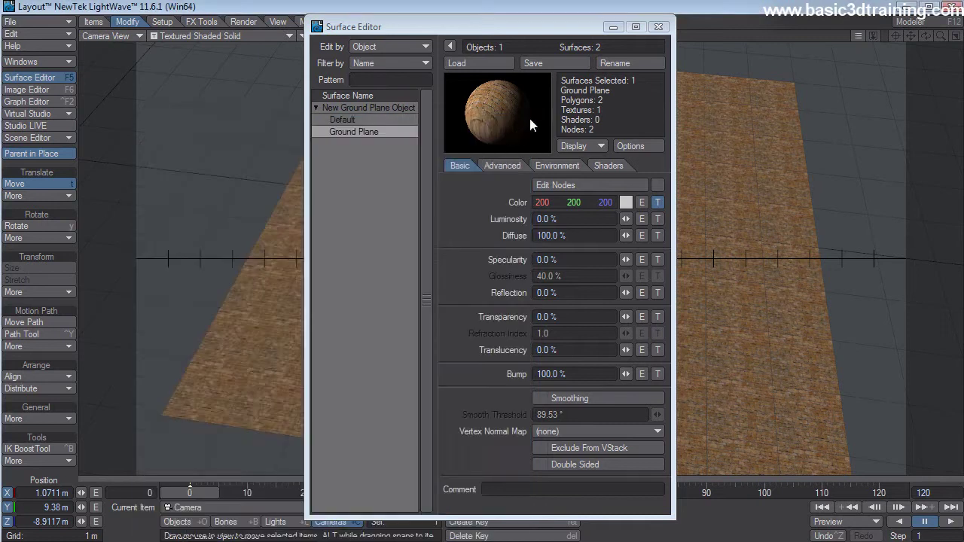
pyautogui.moveTo(554, 27); pyautogui.dragTo(361, 28)
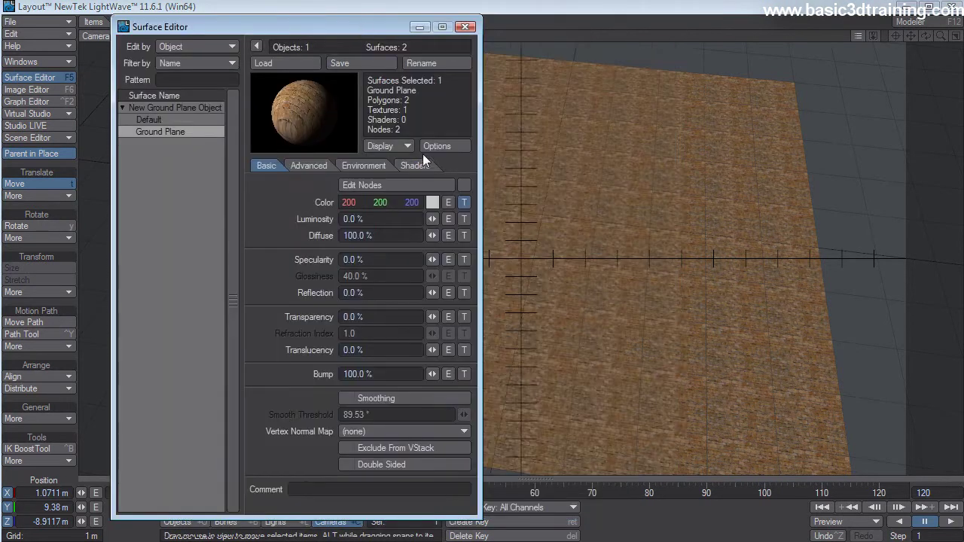
pyautogui.click(465, 202)
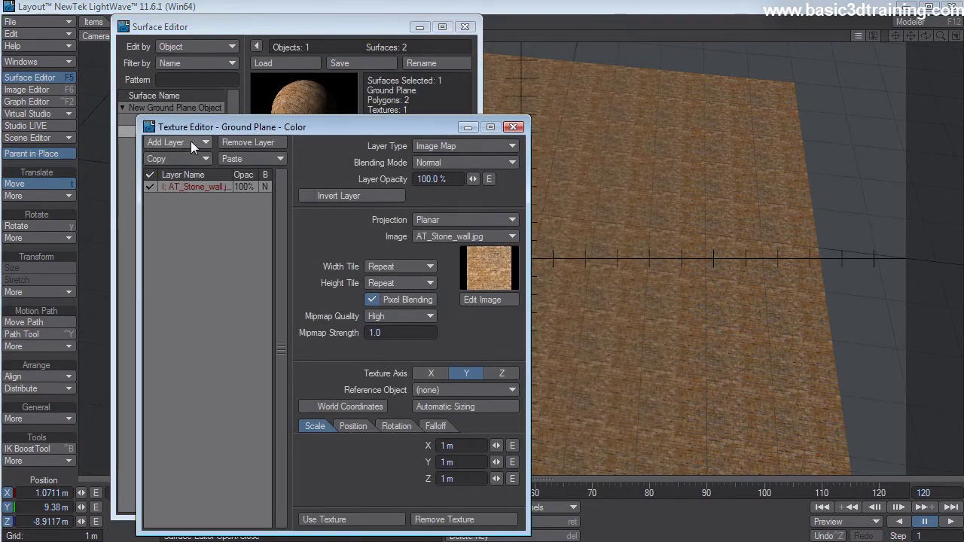
pyautogui.click(513, 127)
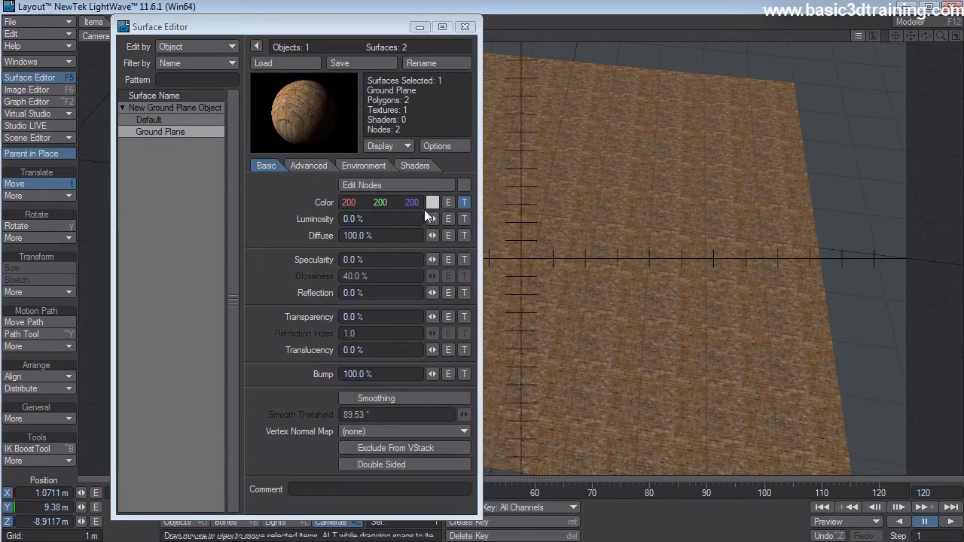
# - Apply a procedural Turbulence texture to the Ground Plane's Diffuse channel and preview the camera view with VPR
pyautogui.click(464, 236)
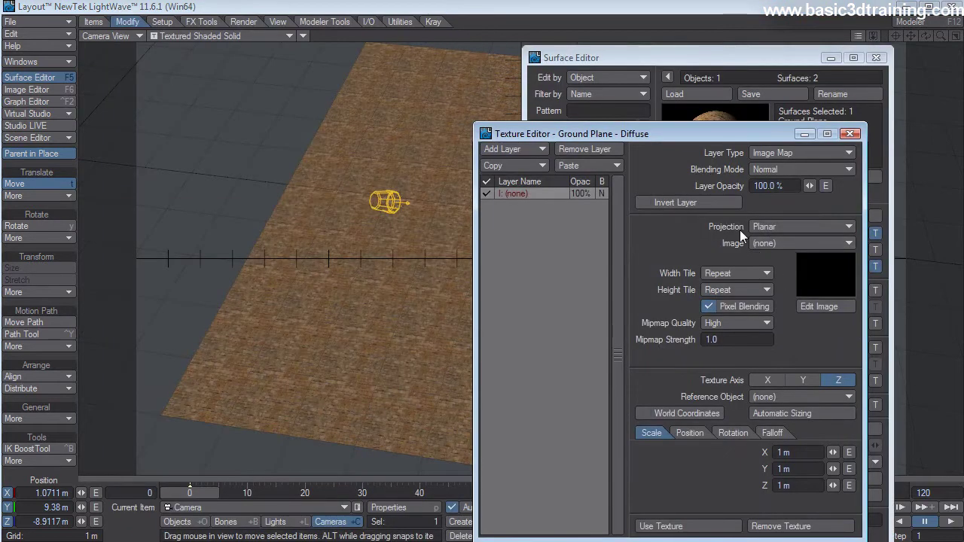
pyautogui.click(780, 154)
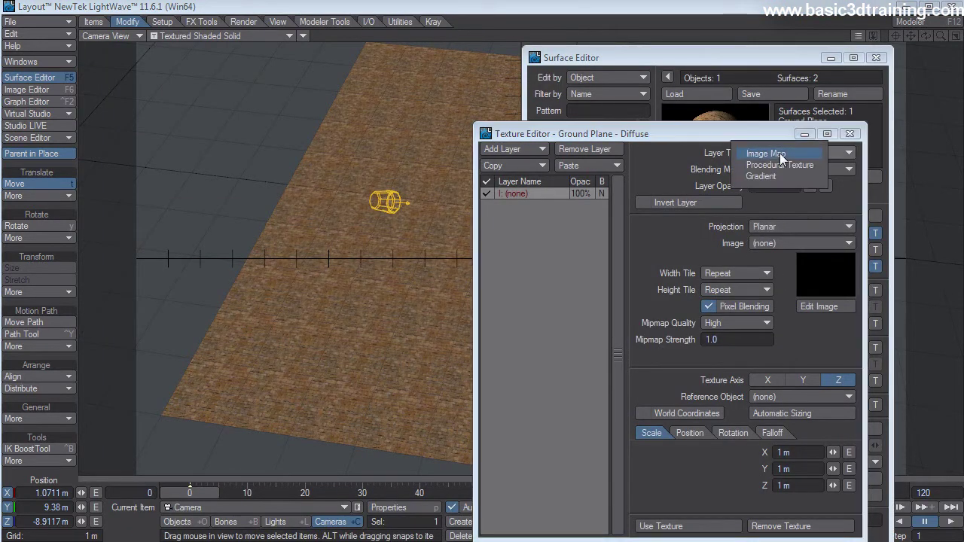
pyautogui.click(774, 166)
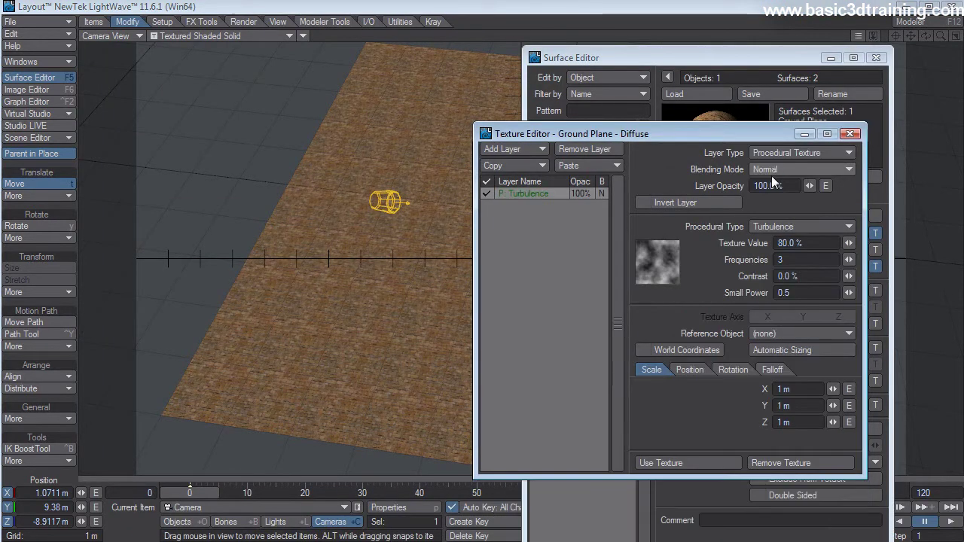
pyautogui.click(677, 465)
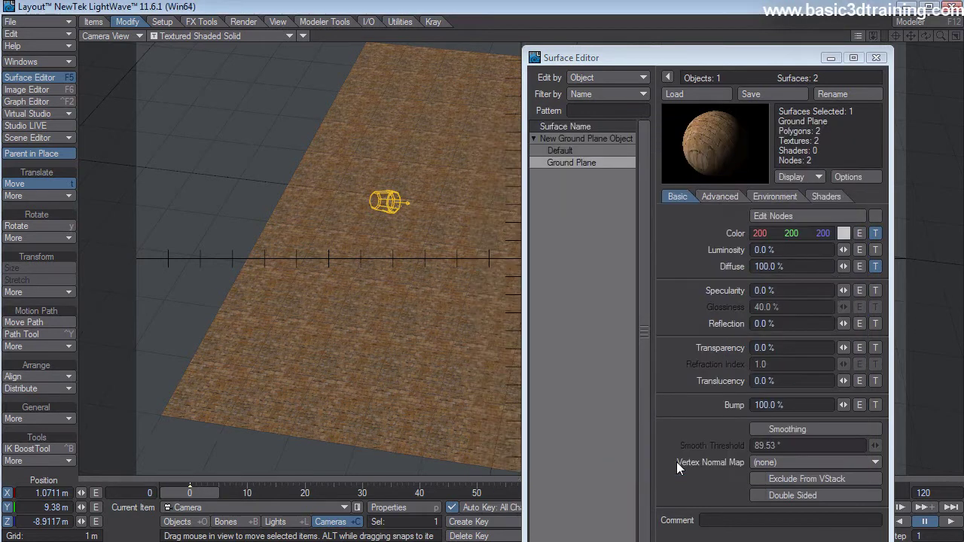
pyautogui.click(211, 36)
pyautogui.click(190, 62)
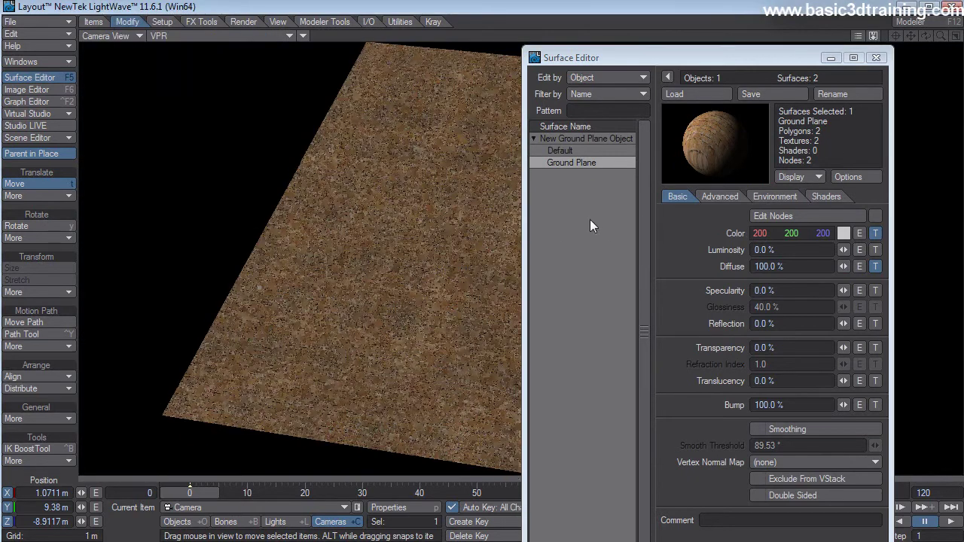
# - Set the Diffuse Turbulence layer's blending mode to Subtractive and reduce its layer opacity
pyautogui.click(876, 266)
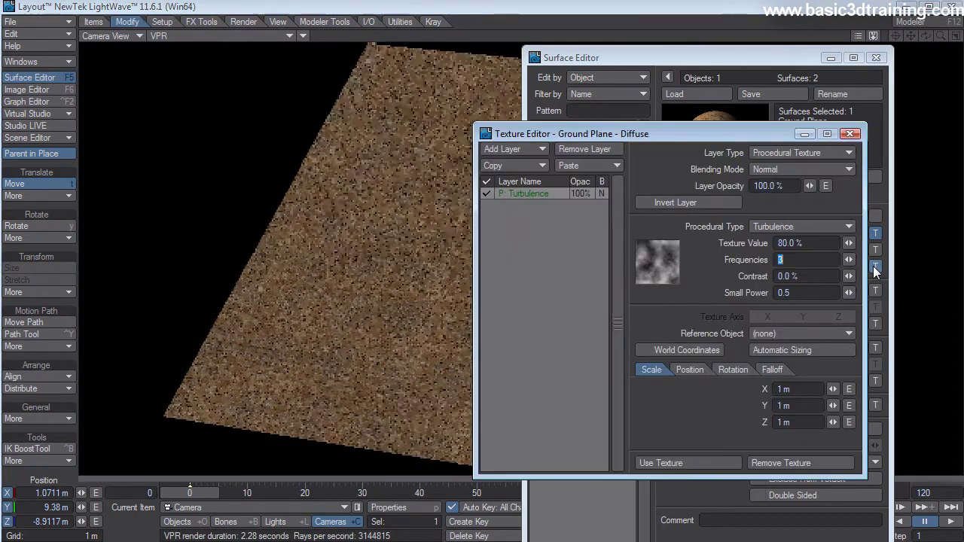
pyautogui.click(765, 169)
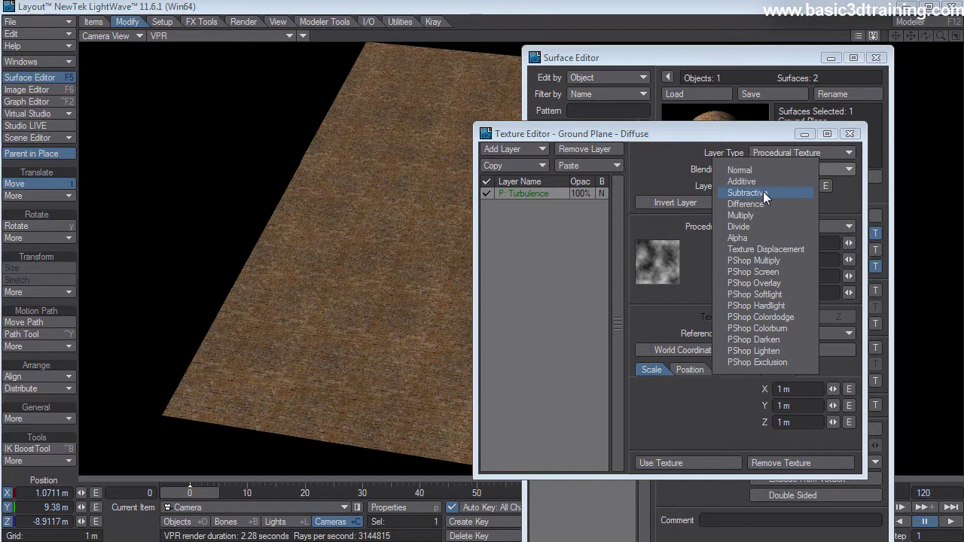
pyautogui.click(763, 191)
pyautogui.click(687, 462)
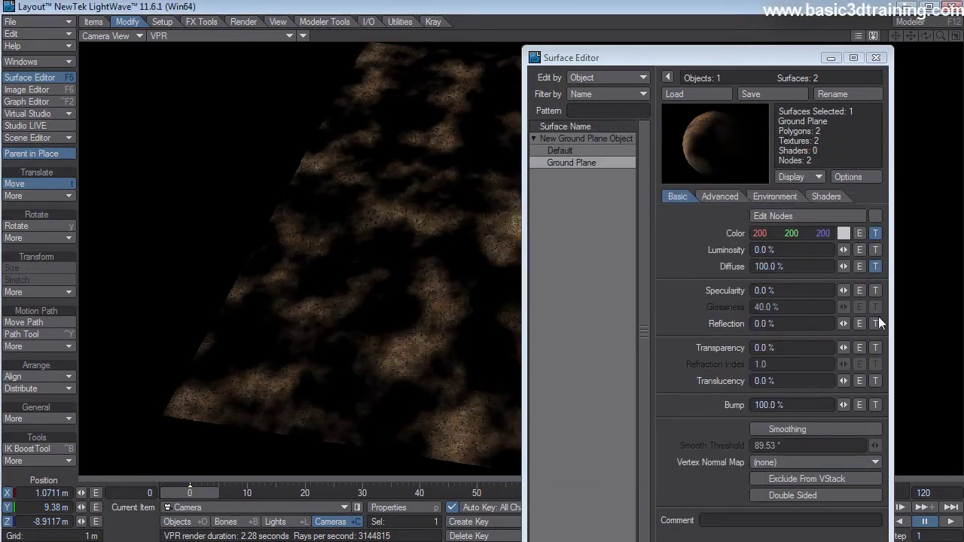
pyautogui.click(874, 268)
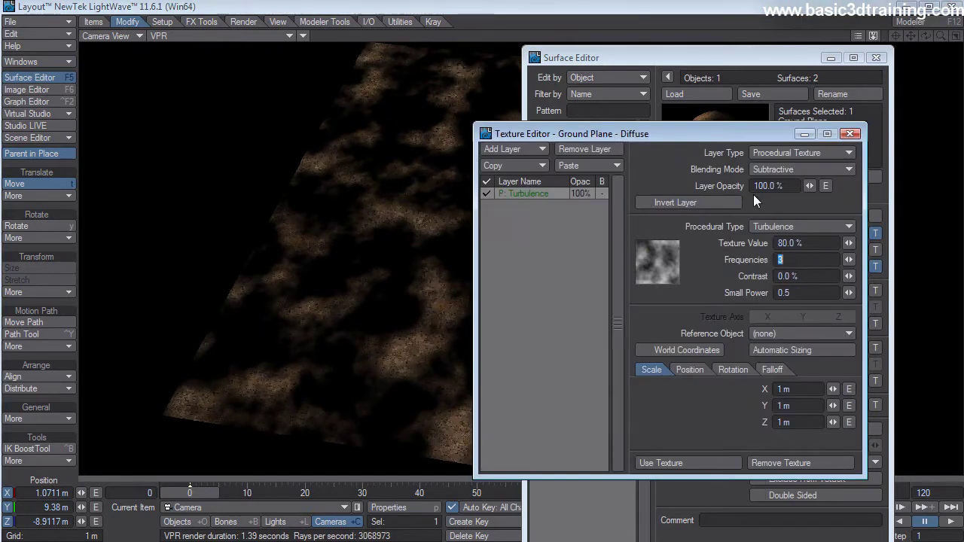
pyautogui.moveTo(810, 186); pyautogui.dragTo(771, 186)
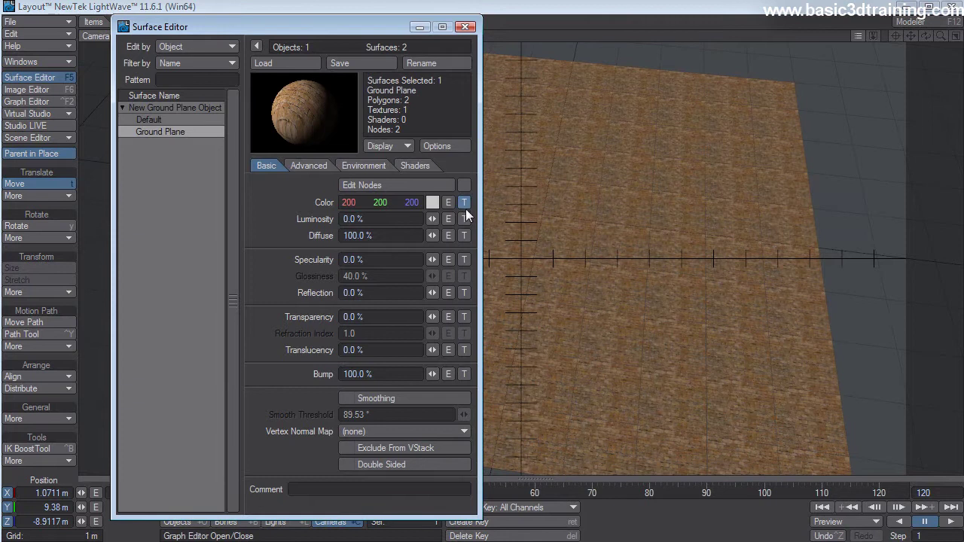
# - Add a procedural Turbulence layer above the stone wall image in the Ground Plane's color texture, with Subtractive blending
pyautogui.click(464, 202)
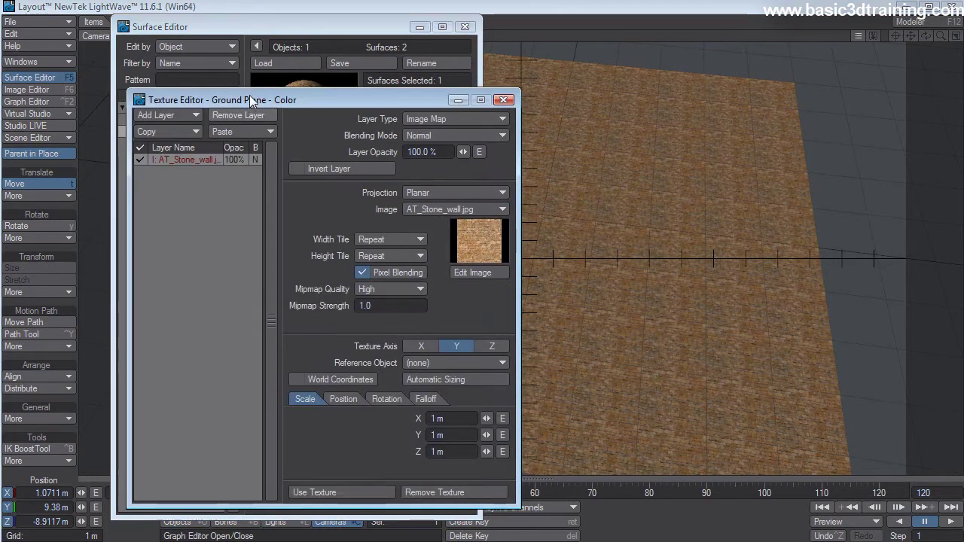
pyautogui.moveTo(249, 95); pyautogui.dragTo(265, 80)
pyautogui.click(203, 100)
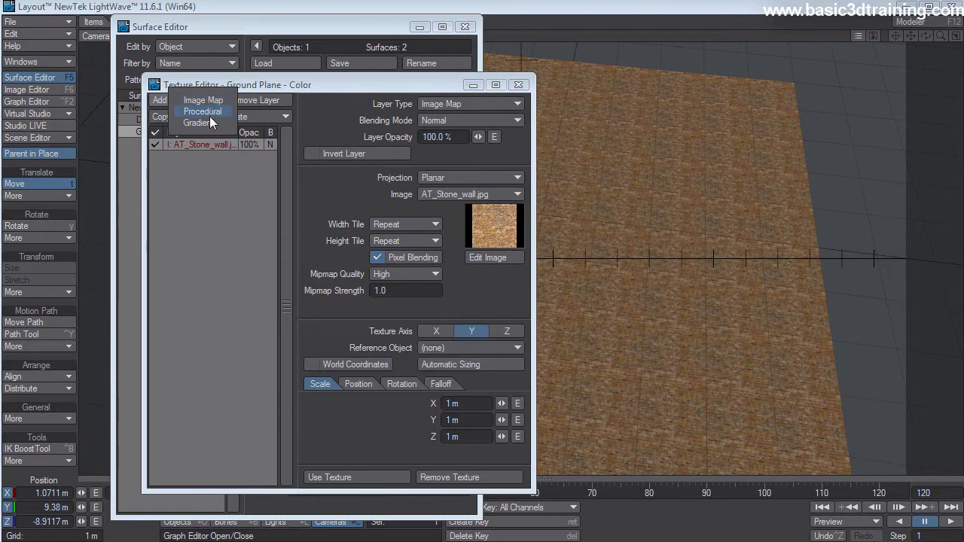
pyautogui.click(203, 111)
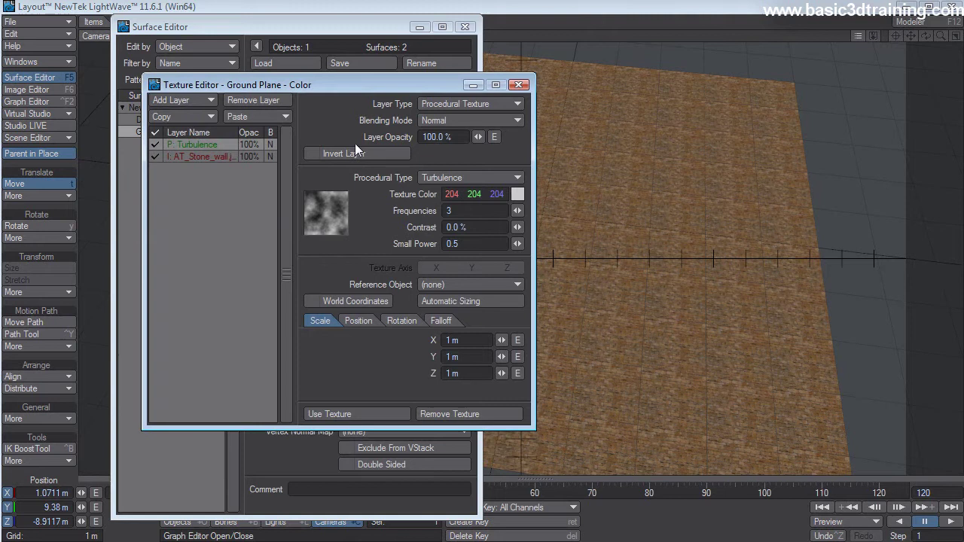
pyautogui.click(488, 120)
pyautogui.click(483, 143)
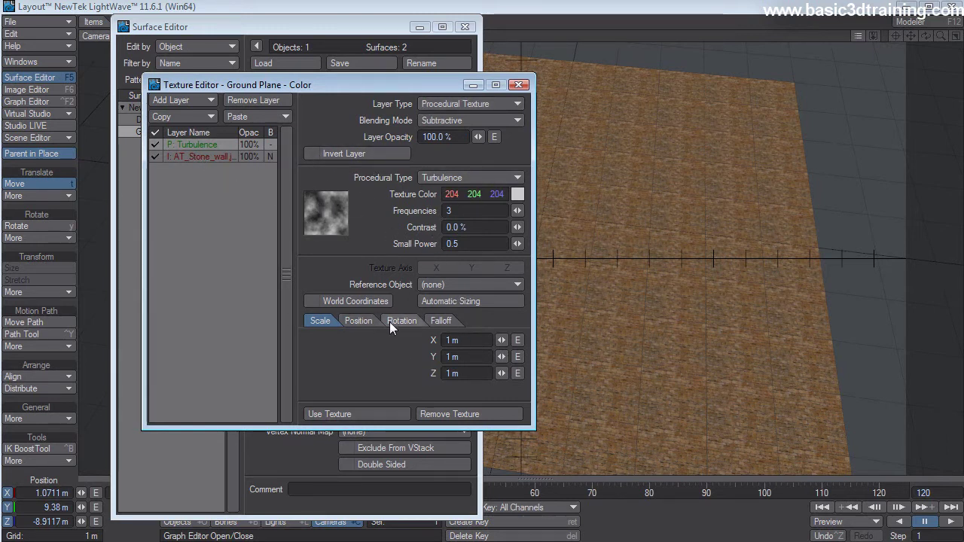
# - Accept the Ground Plane's color texture, move the Surface Editor clear of the plane and preview the camera view with VPR
pyautogui.click(364, 415)
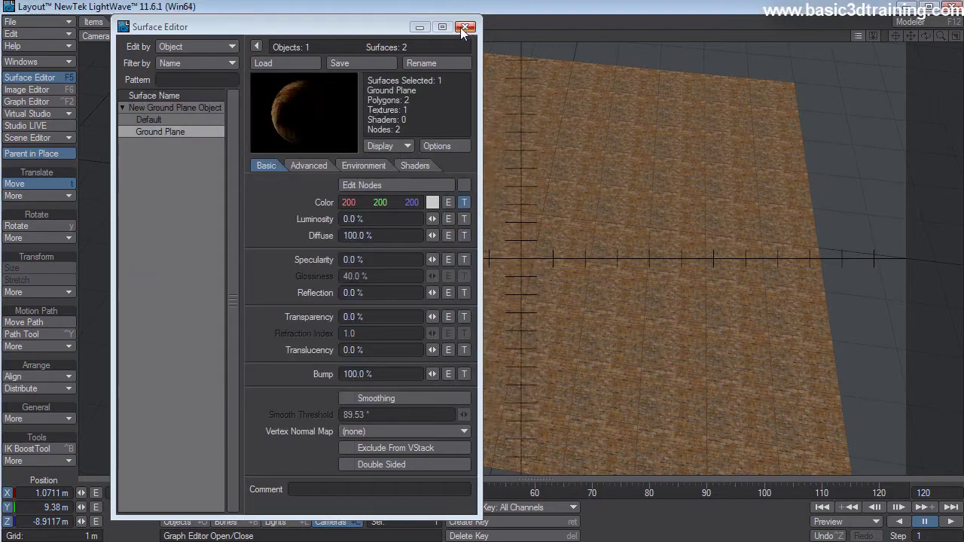
pyautogui.moveTo(384, 29); pyautogui.dragTo(874, 293)
pyautogui.click(229, 36)
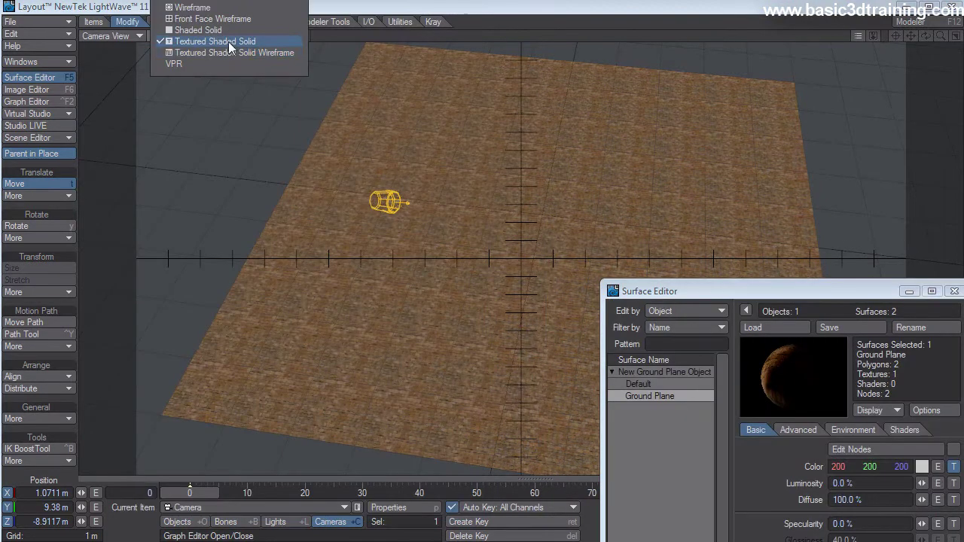
pyautogui.click(174, 64)
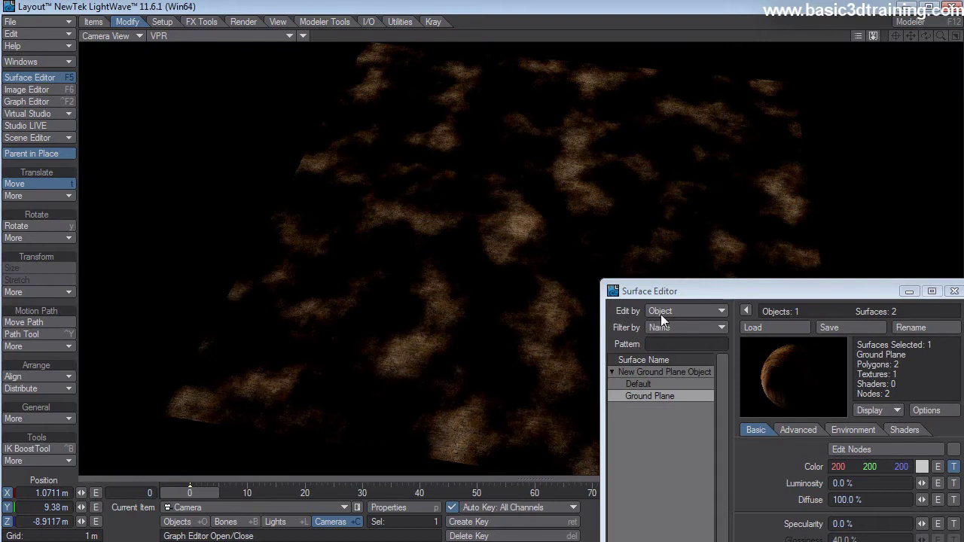
pyautogui.moveTo(661, 291); pyautogui.dragTo(889, 249)
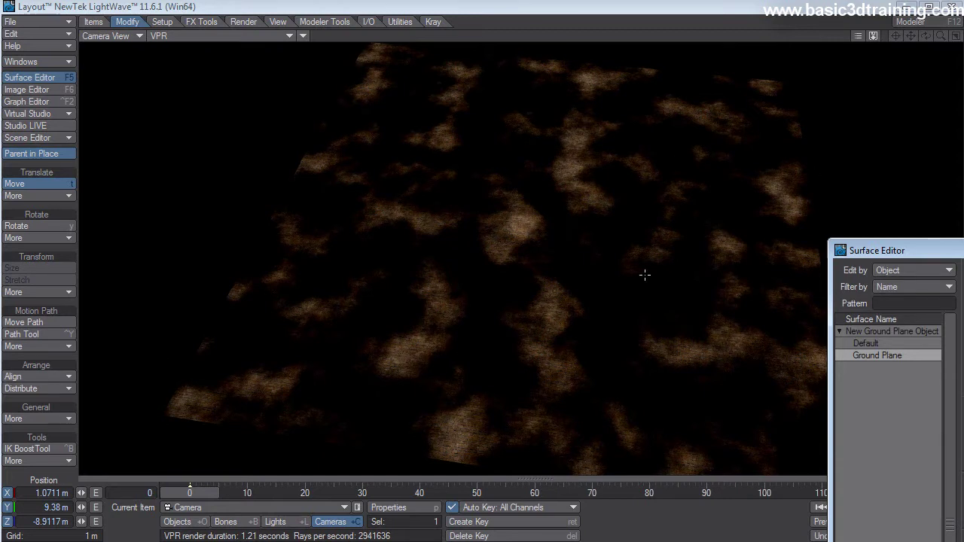
# - Reopen the Ground Plane's color texture beside the preview and reduce the Turbulence layer's opacity to 38%
pyautogui.moveTo(940, 258); pyautogui.dragTo(685, 48)
pyautogui.click(926, 219)
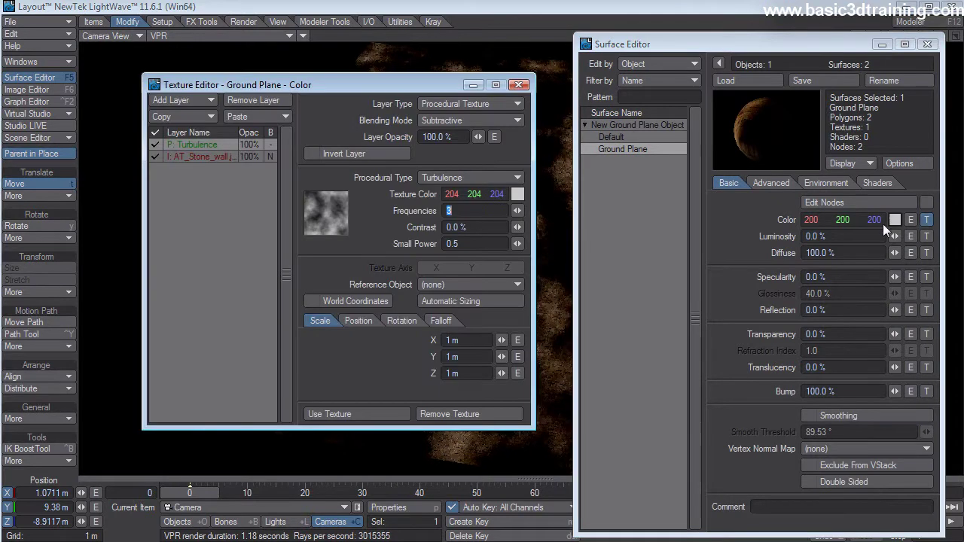
pyautogui.moveTo(721, 134); pyautogui.dragTo(721, 133)
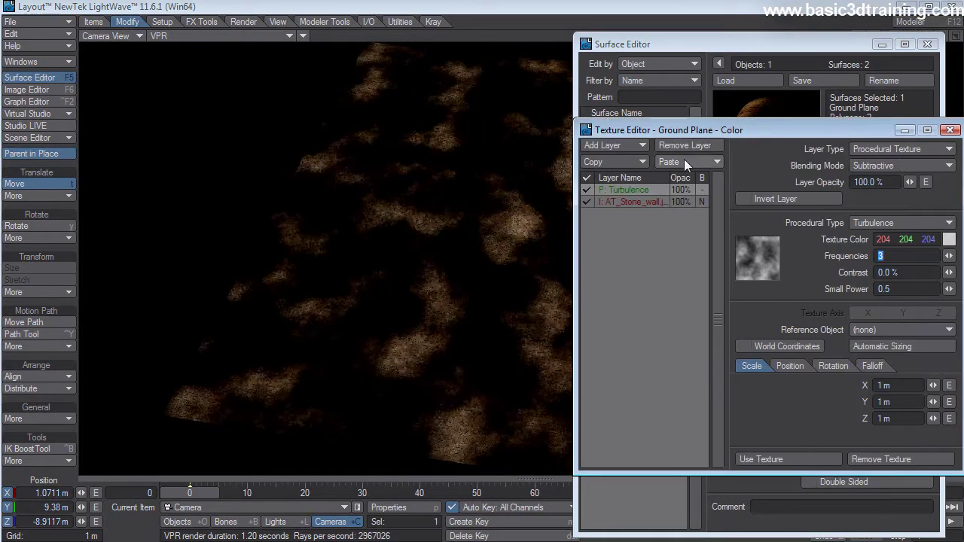
pyautogui.click(679, 191)
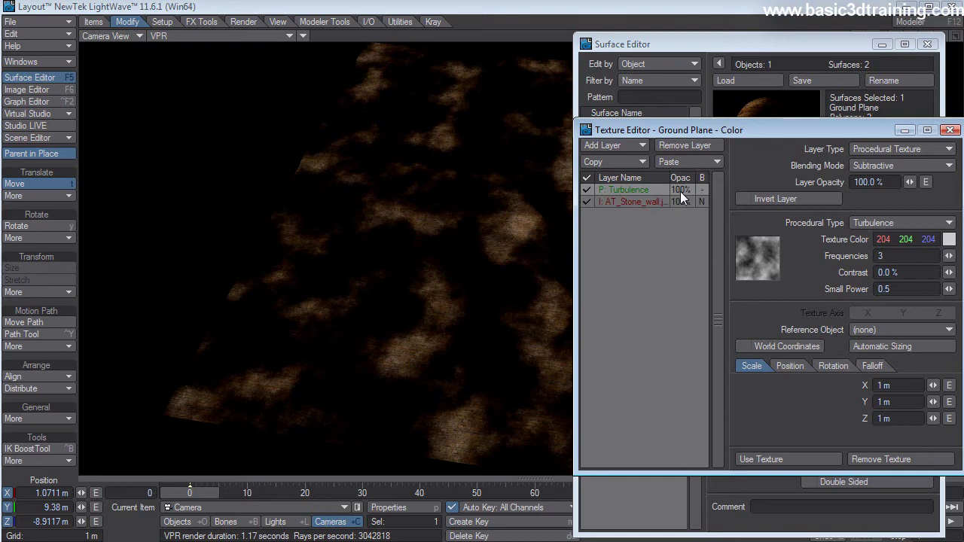
pyautogui.moveTo(909, 181); pyautogui.dragTo(845, 182)
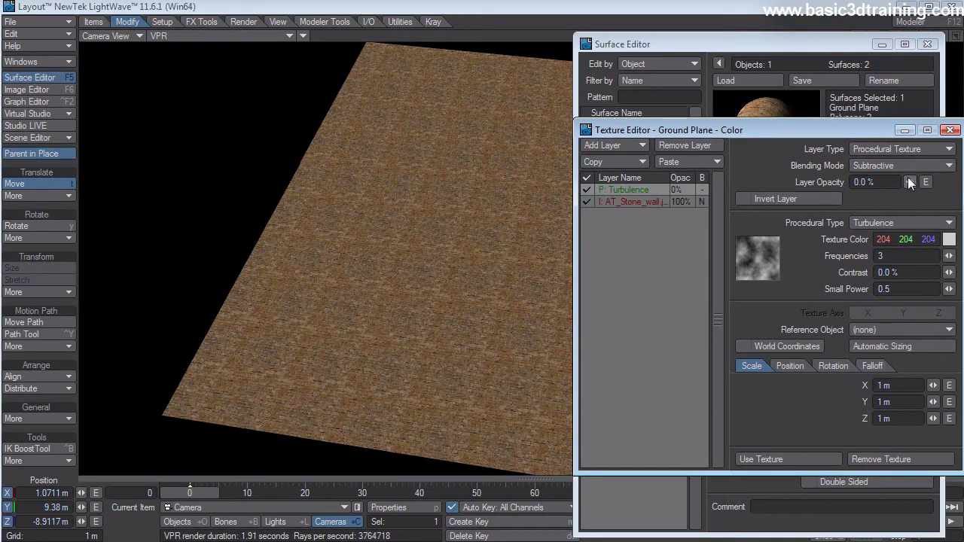
pyautogui.moveTo(910, 182); pyautogui.dragTo(913, 185)
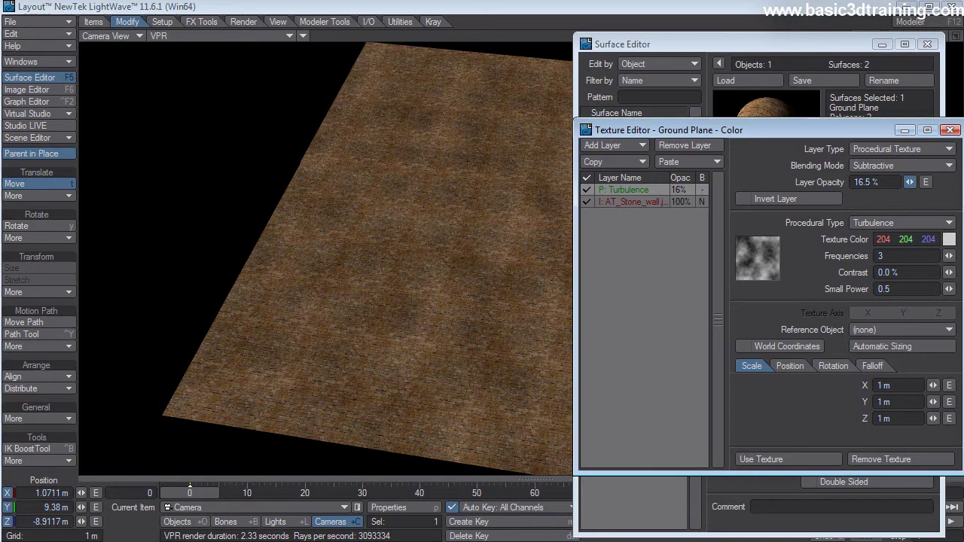
pyautogui.moveTo(910, 181)
pyautogui.mouseDown()
pyautogui.moveTo(920, 182)
pyautogui.moveTo(899, 185)
pyautogui.mouseUp()
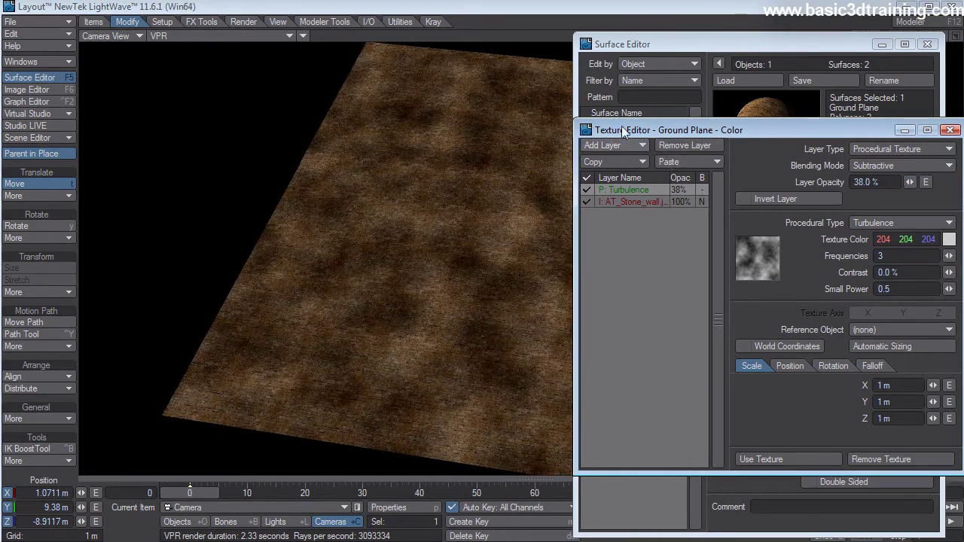
# - Uncover more of the plane in the preview, accept the color texture and close the Surface Editor
pyautogui.moveTo(622, 132); pyautogui.dragTo(726, 122)
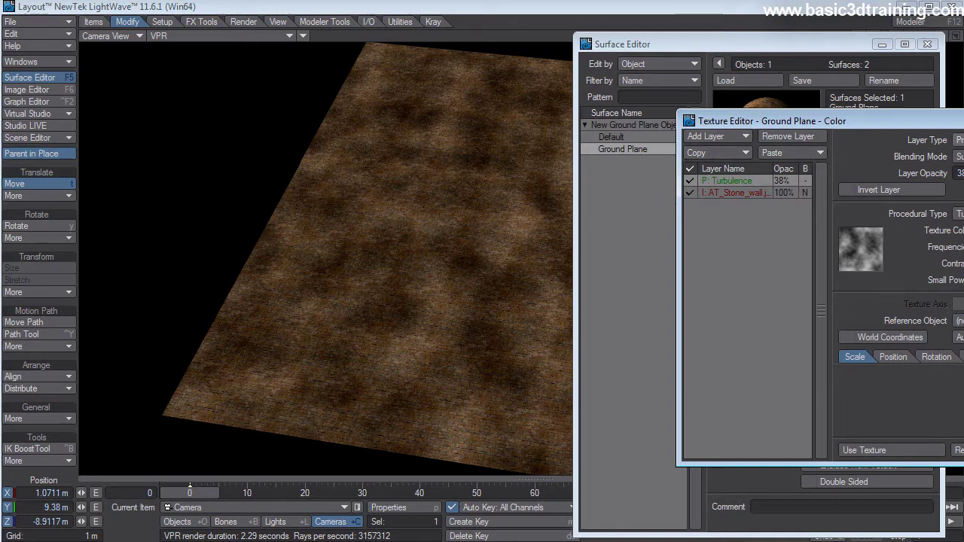
pyautogui.click(864, 450)
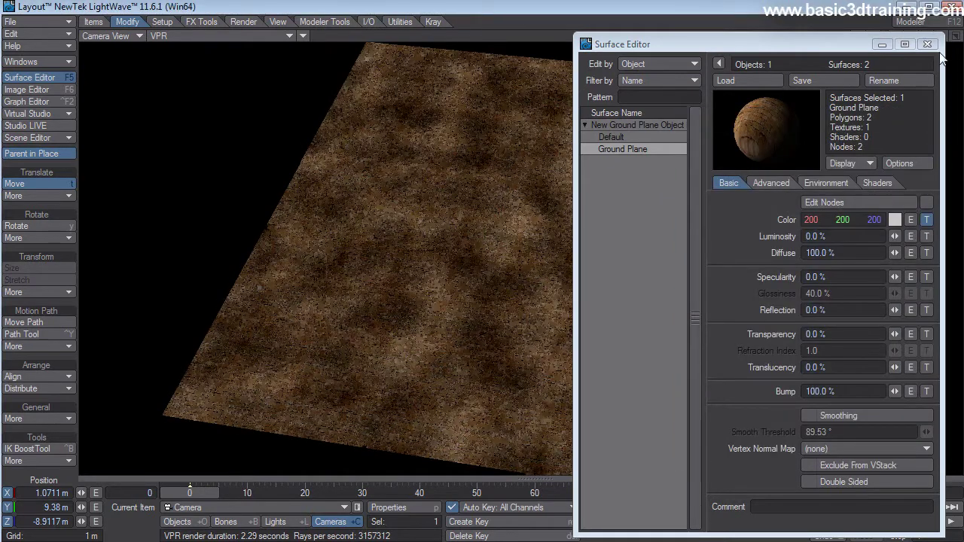
pyautogui.click(928, 43)
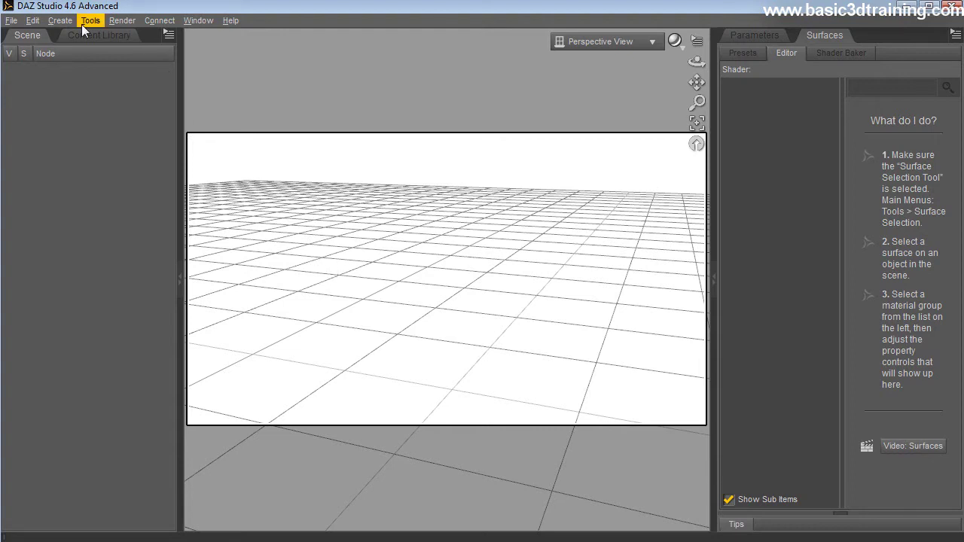
# - In DAZ Studio, create a 20 m plane primitive at the world center with 1 division
pyautogui.click(60, 21)
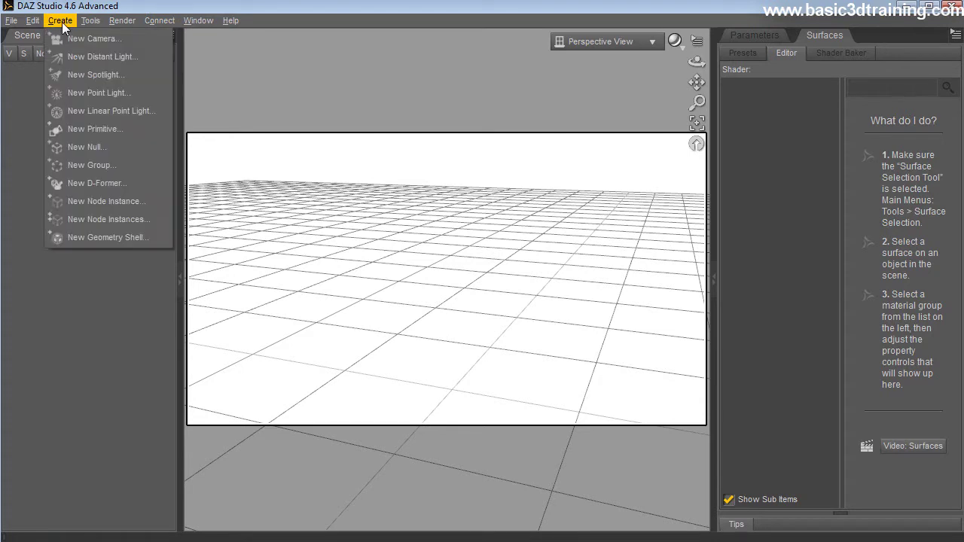
pyautogui.click(89, 128)
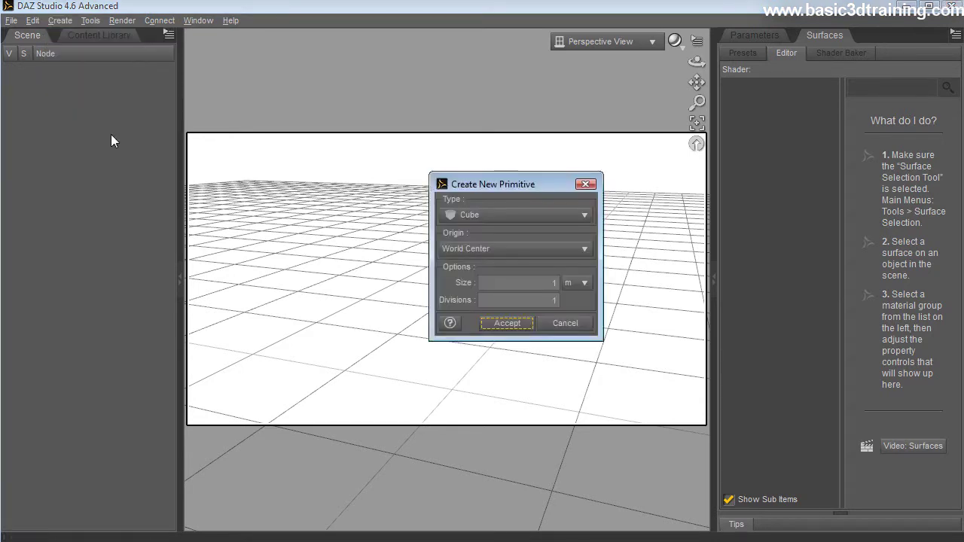
pyautogui.click(505, 220)
pyautogui.click(489, 300)
pyautogui.click(505, 322)
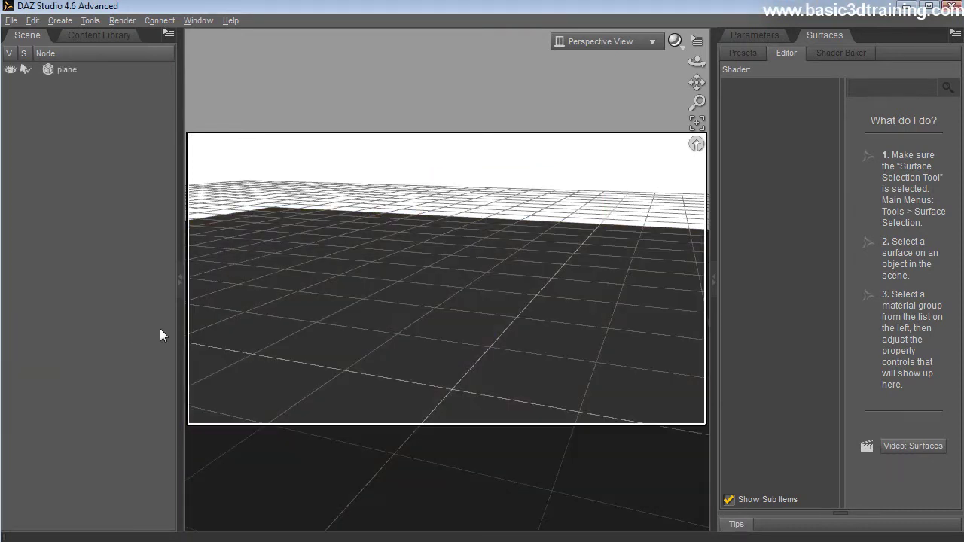
# - Assign the AT_Stone_wall image as the plane's Diffuse Color map
pyautogui.click(104, 70)
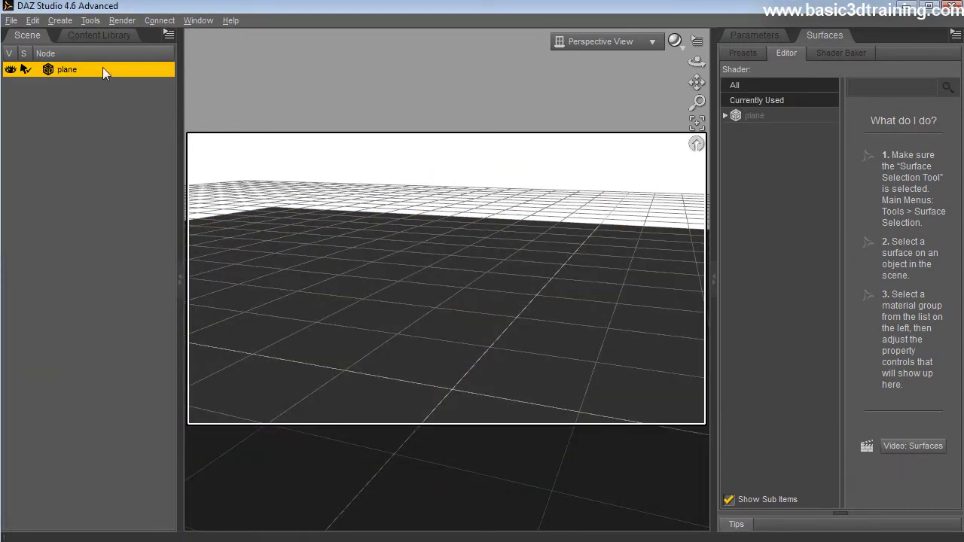
pyautogui.click(754, 118)
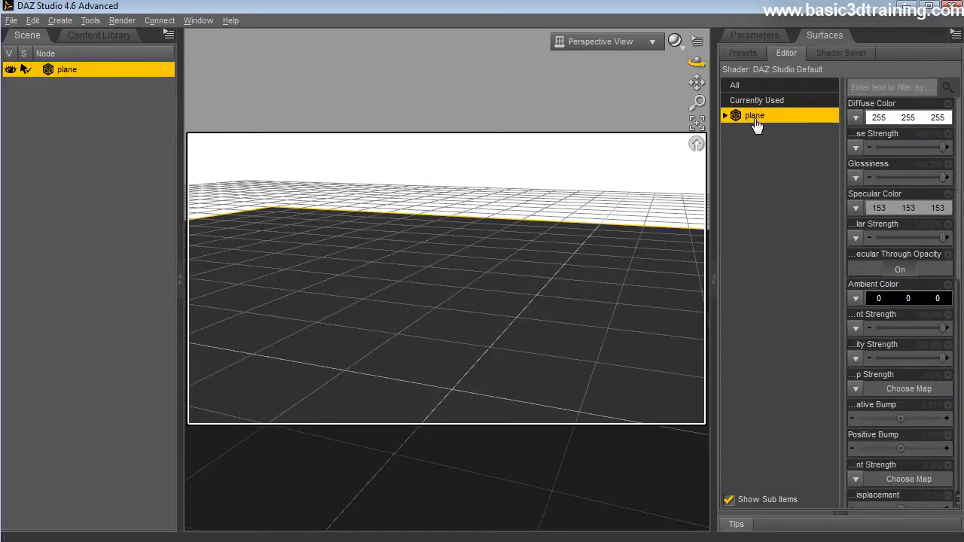
pyautogui.click(856, 117)
pyautogui.click(877, 136)
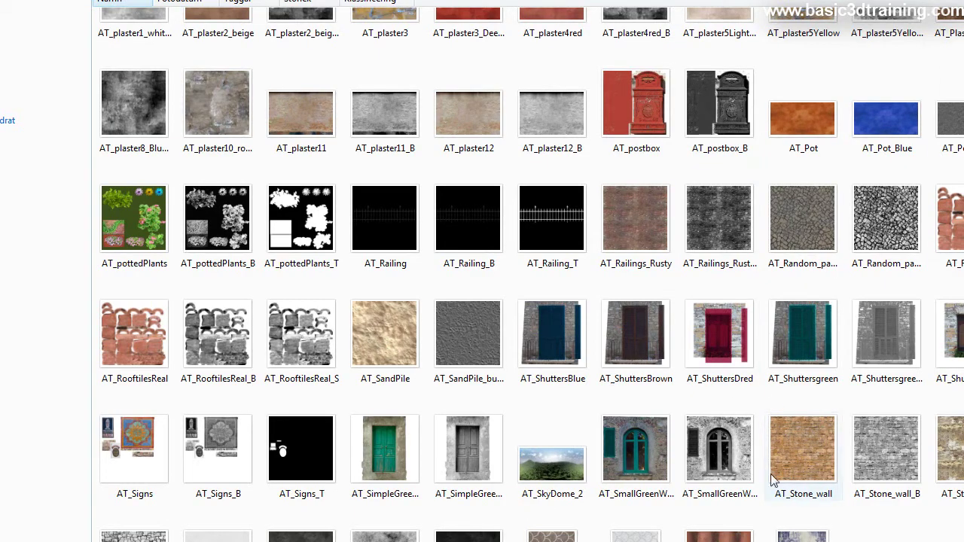
pyautogui.click(804, 447)
pyautogui.doubleClick(804, 447)
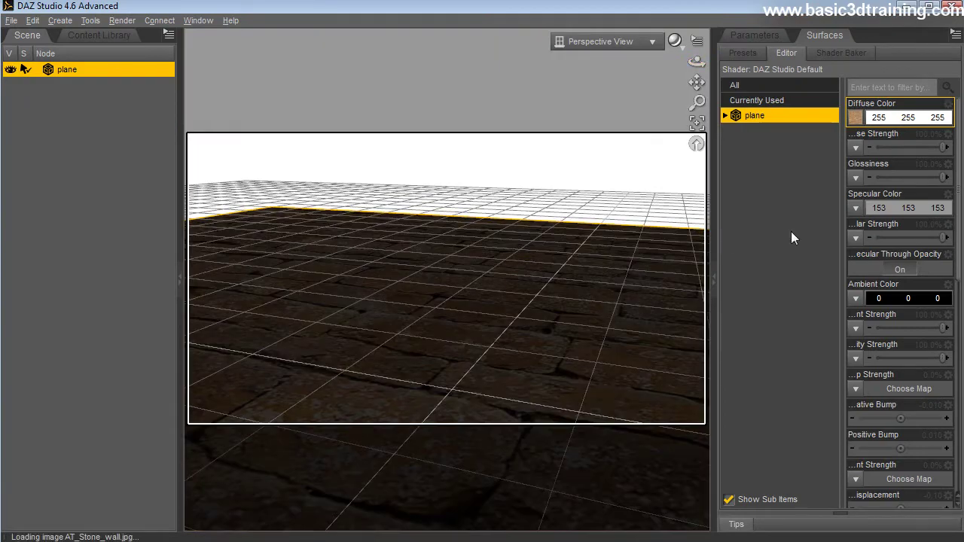
# - Set both the Horizontal Tiles and Vertical Tiles of the plane's surface to 10
pyautogui.moveTo(701, 103); pyautogui.dragTo(701, 175)
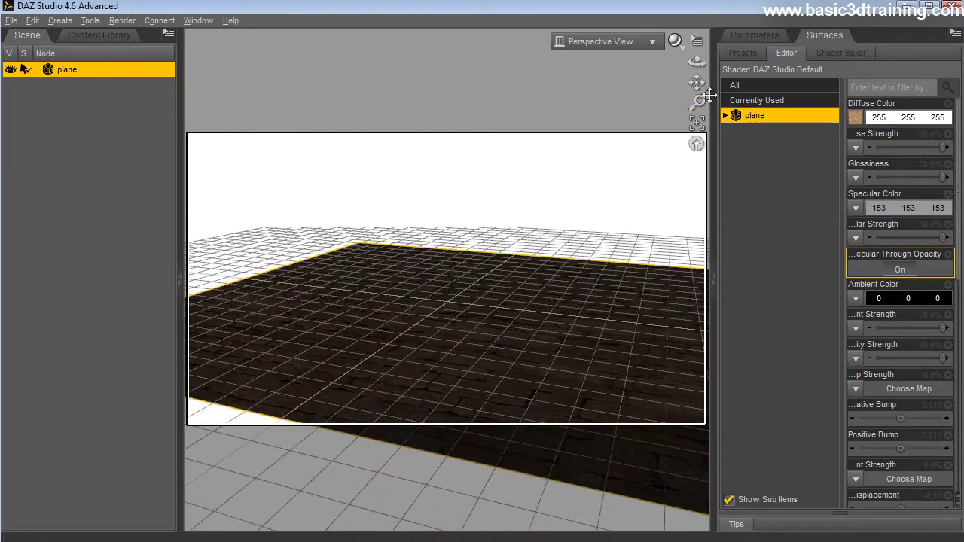
pyautogui.moveTo(697, 63); pyautogui.dragTo(697, 121)
pyautogui.moveTo(700, 83); pyautogui.dragTo(705, 66)
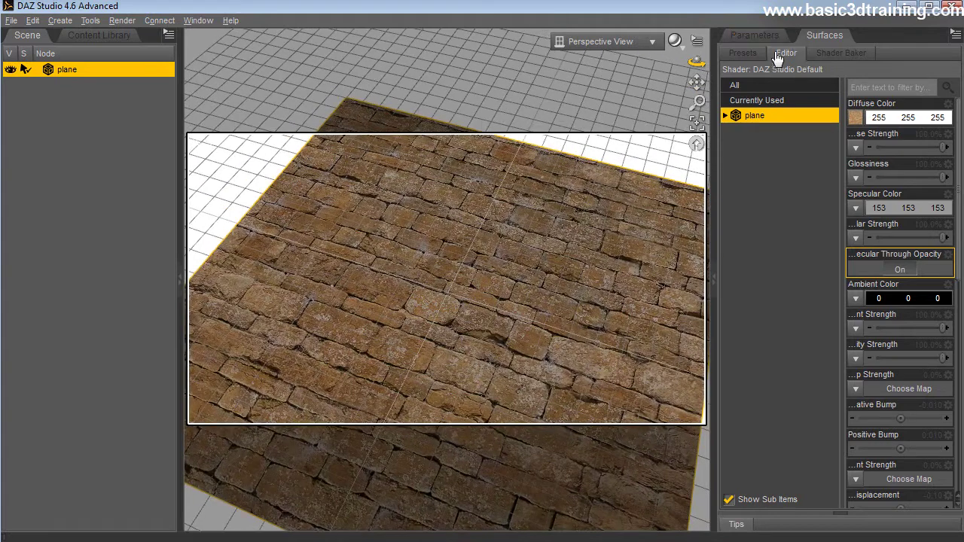
pyautogui.moveTo(959, 272); pyautogui.dragTo(959, 494)
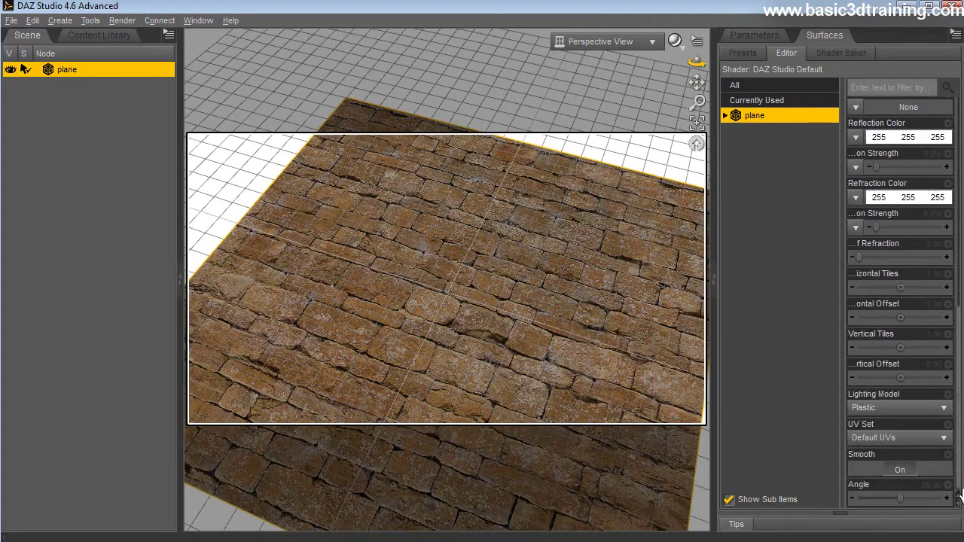
pyautogui.moveTo(842, 425); pyautogui.dragTo(805, 424)
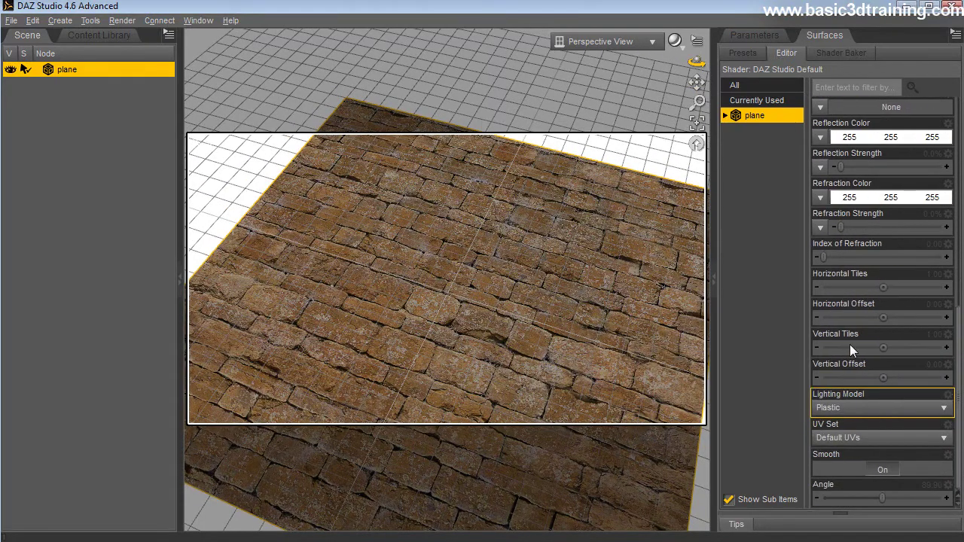
pyautogui.moveTo(933, 283); pyautogui.dragTo(936, 283)
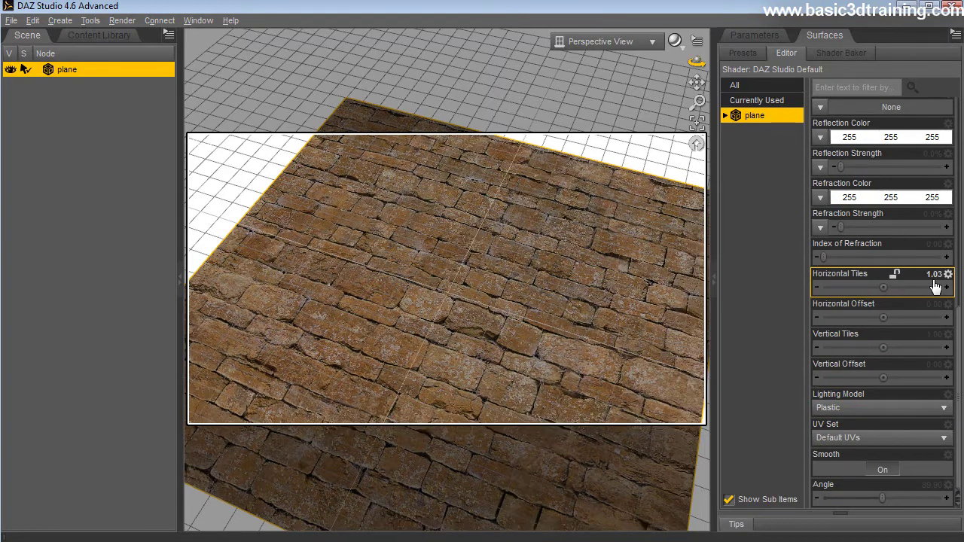
pyautogui.click(935, 278)
pyautogui.write('10')
pyautogui.press('Return')
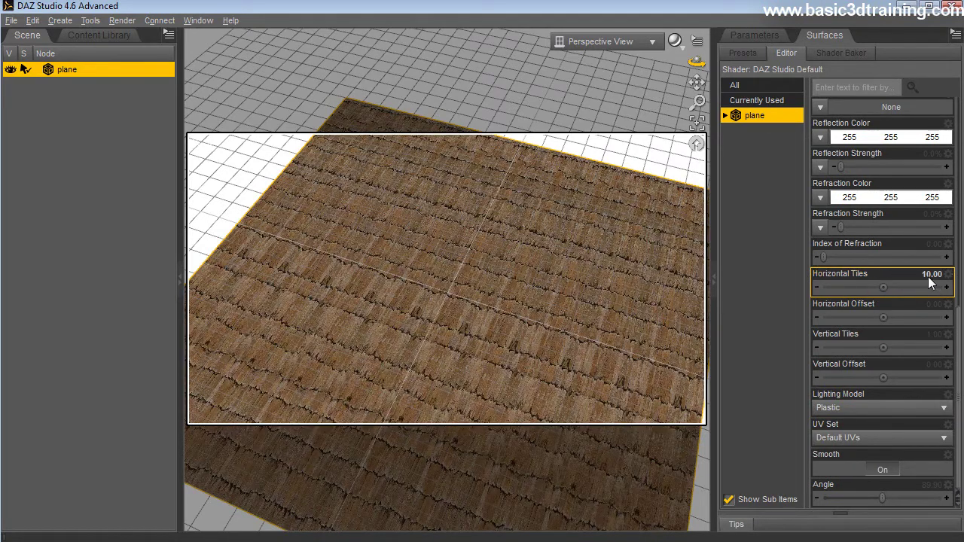
pyautogui.click(934, 334)
pyautogui.write('10')
pyautogui.press('Return')
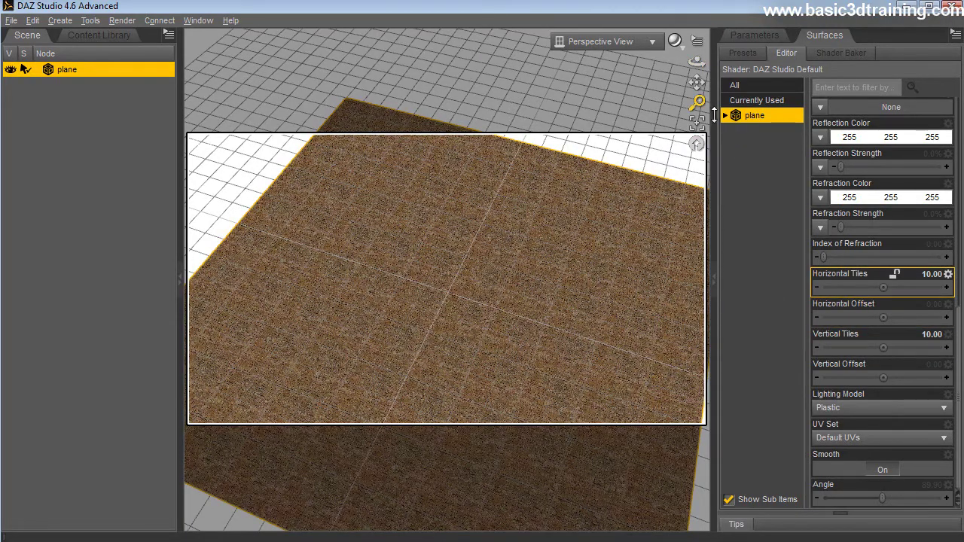
# - Create a second 20 m plane primitive at the world center with 1 division
pyautogui.moveTo(701, 103)
pyautogui.mouseDown()
pyautogui.moveTo(701, 84)
pyautogui.moveTo(698, 145)
pyautogui.moveTo(697, 90)
pyautogui.moveTo(701, 101)
pyautogui.mouseUp()
pyautogui.moveTo(699, 63)
pyautogui.mouseDown()
pyautogui.moveTo(696, 144)
pyautogui.moveTo(701, 70)
pyautogui.mouseUp()
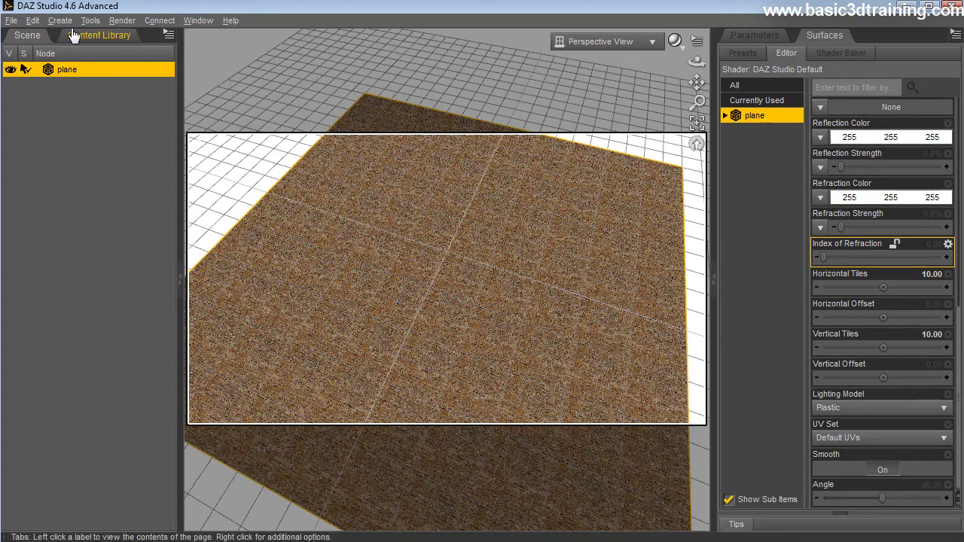
pyautogui.click(61, 21)
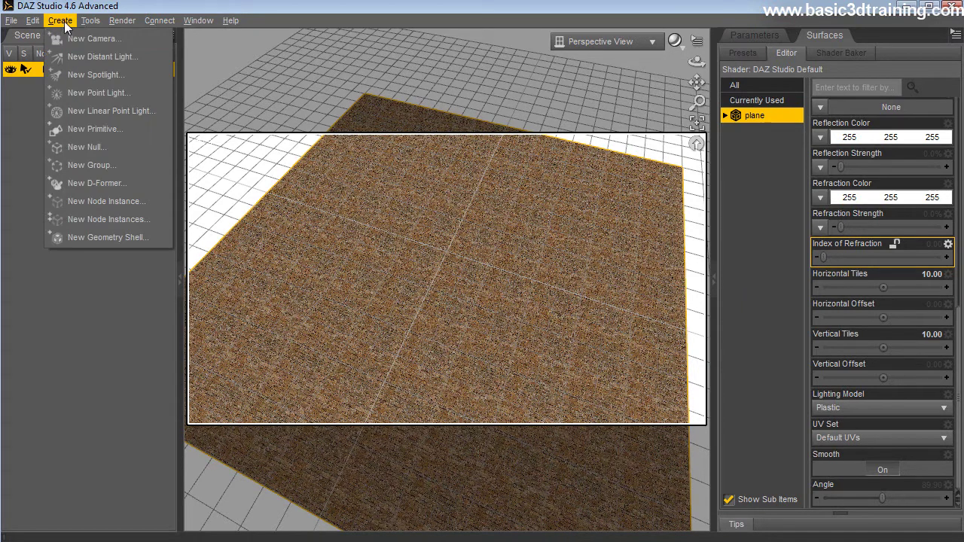
pyautogui.click(86, 128)
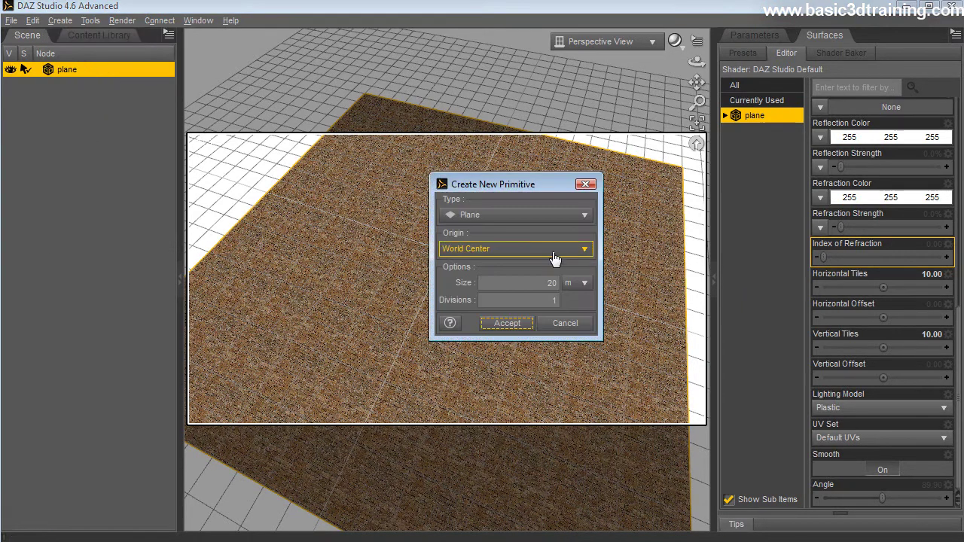
pyautogui.click(498, 324)
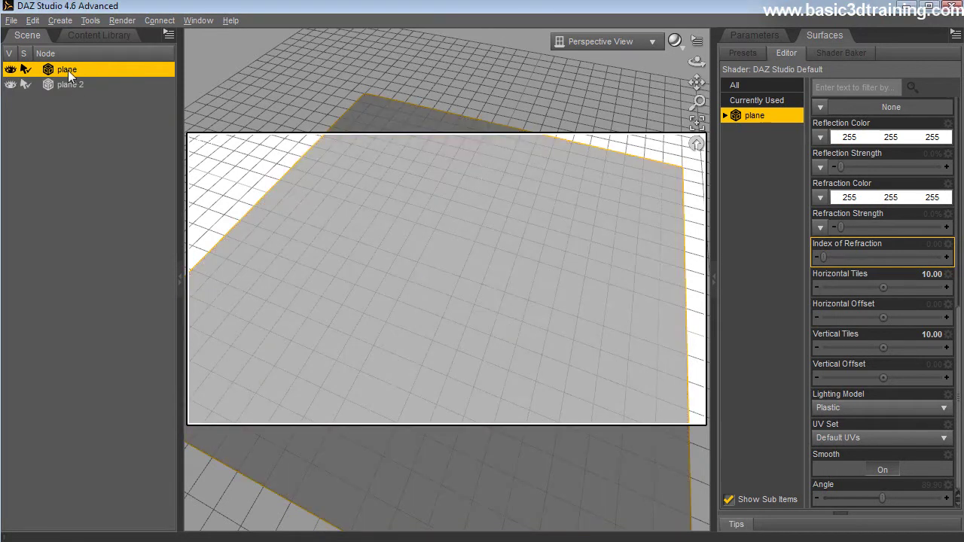
# - Raise plane 2 slightly above the first plane by setting its Y Translate to 0.50
pyautogui.click(73, 84)
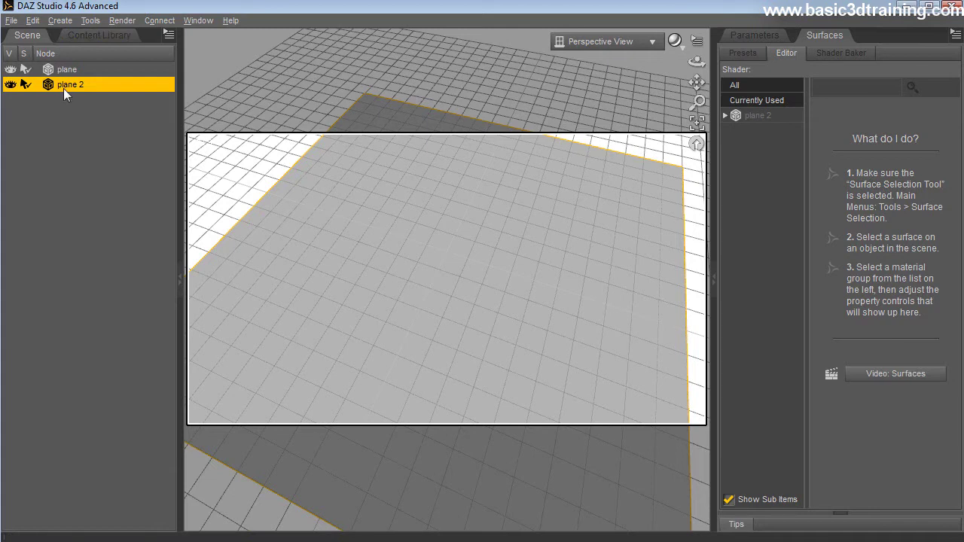
pyautogui.click(753, 37)
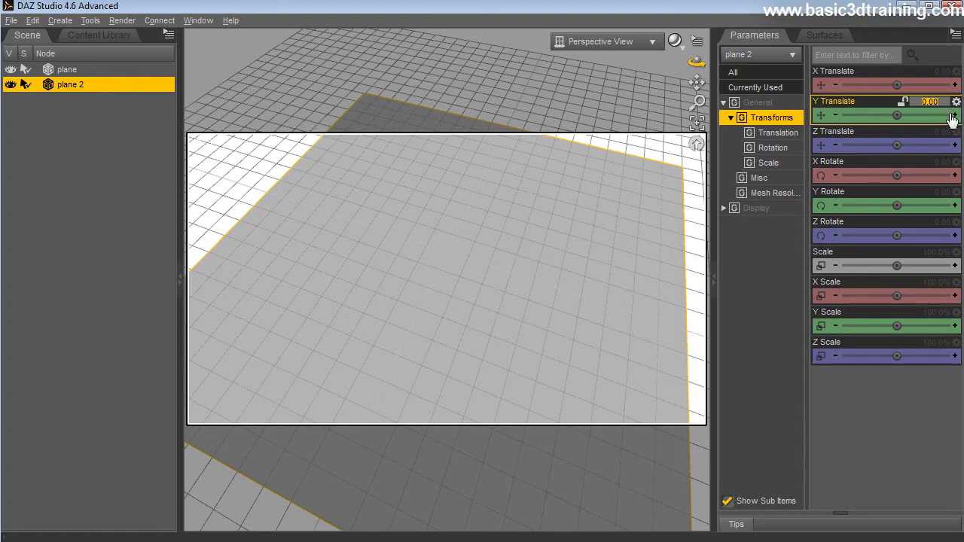
pyautogui.press('Return')
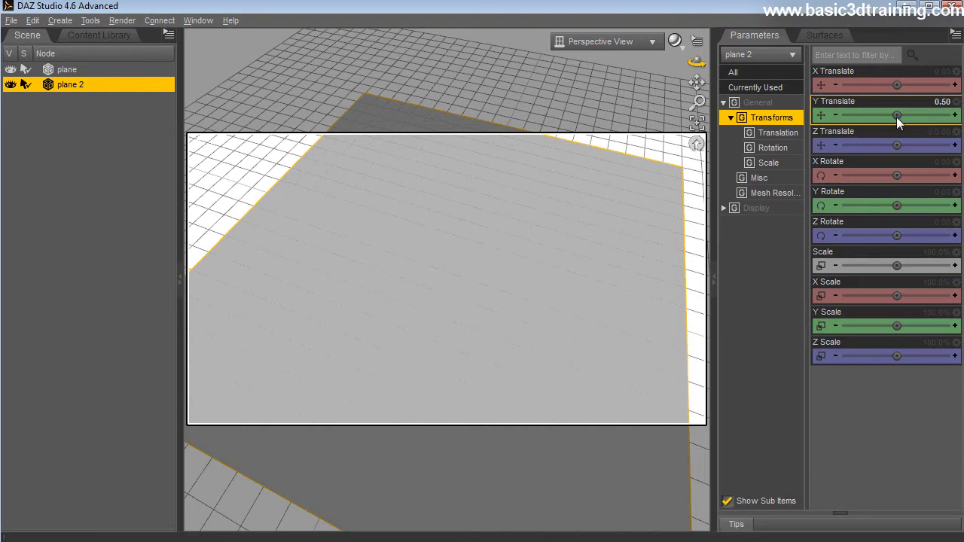
pyautogui.moveTo(898, 122)
pyautogui.mouseDown()
pyautogui.moveTo(908, 124)
pyautogui.moveTo(884, 116)
pyautogui.moveTo(897, 115)
pyautogui.mouseUp()
pyautogui.click(931, 102)
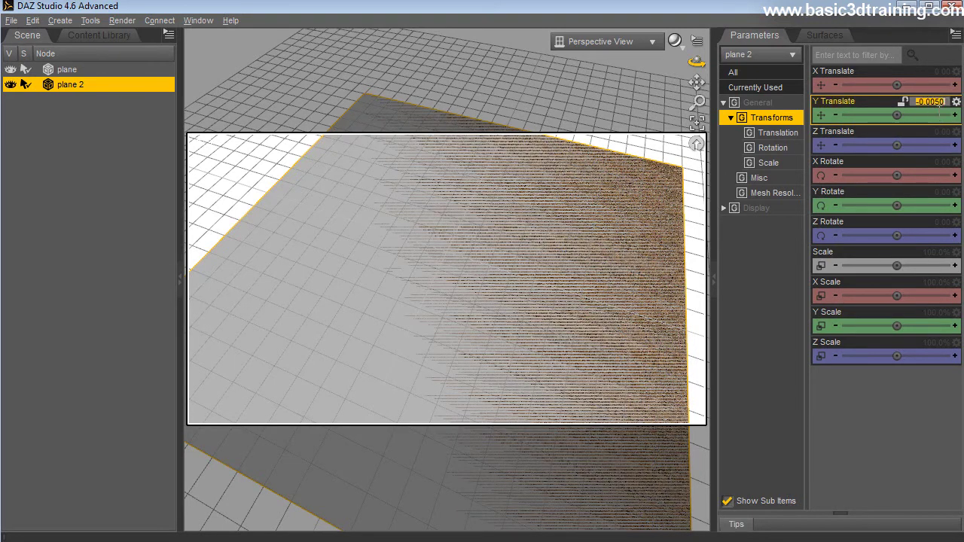
pyautogui.write('0.5')
pyautogui.press('Return')
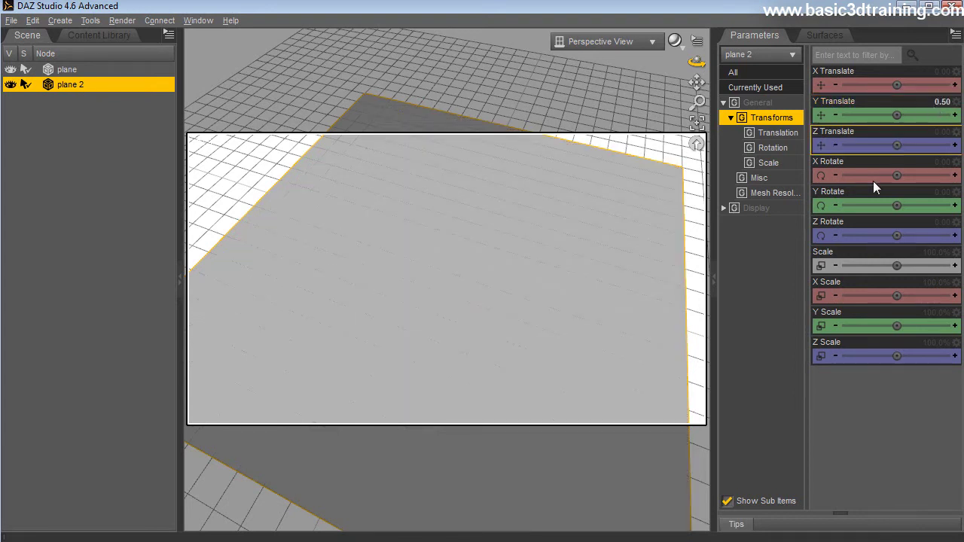
# - Assign a greyscale AT_plaster texture image as the Opacity Strength map of plane 2's surface
pyautogui.click(825, 35)
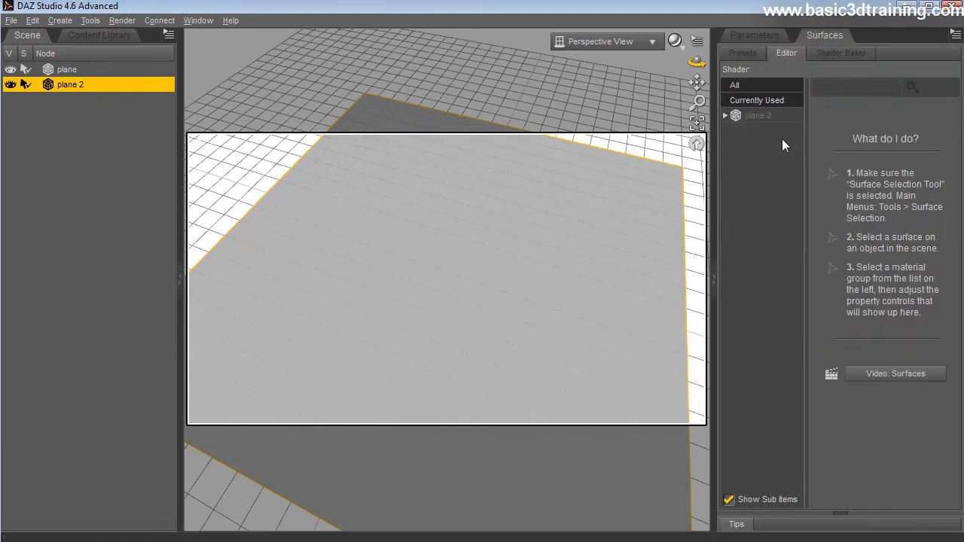
pyautogui.click(745, 118)
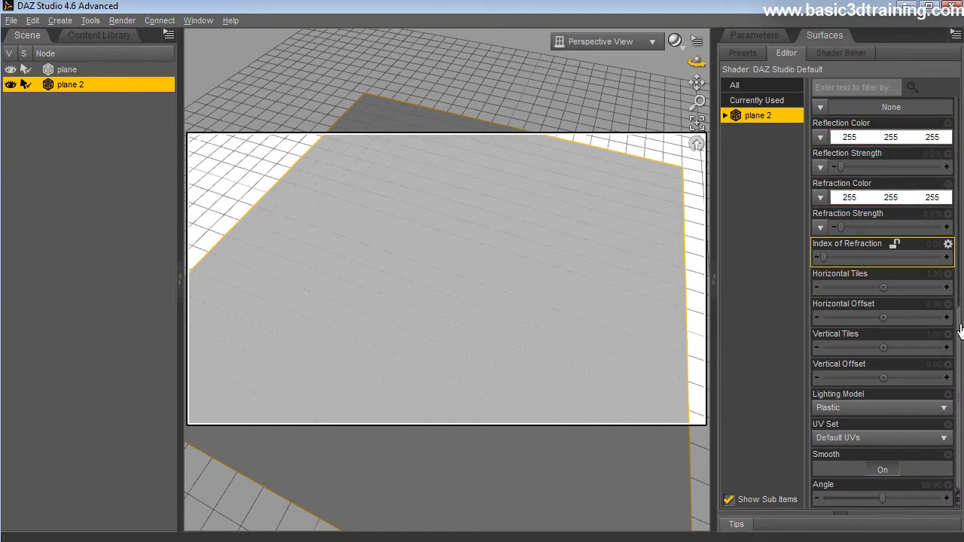
pyautogui.moveTo(959, 334); pyautogui.dragTo(959, 124)
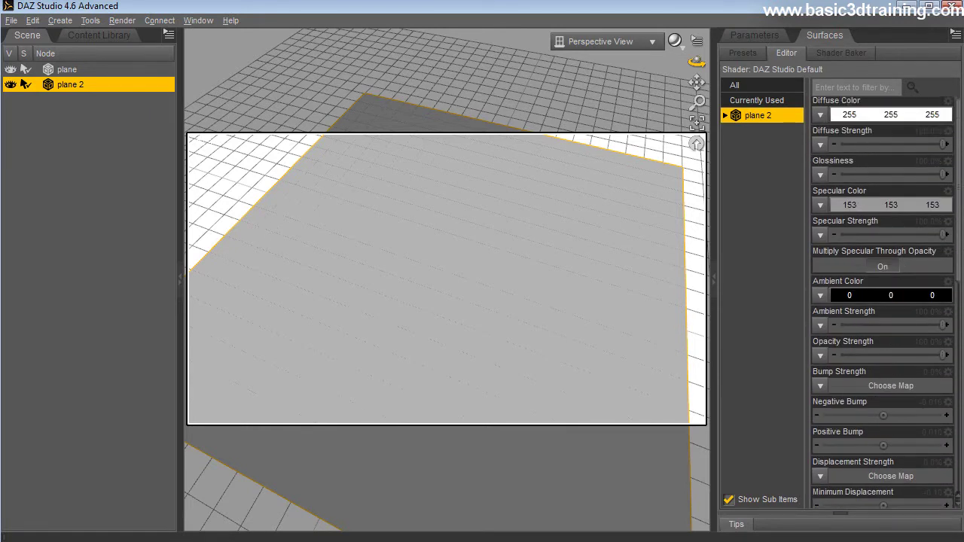
pyautogui.click(868, 117)
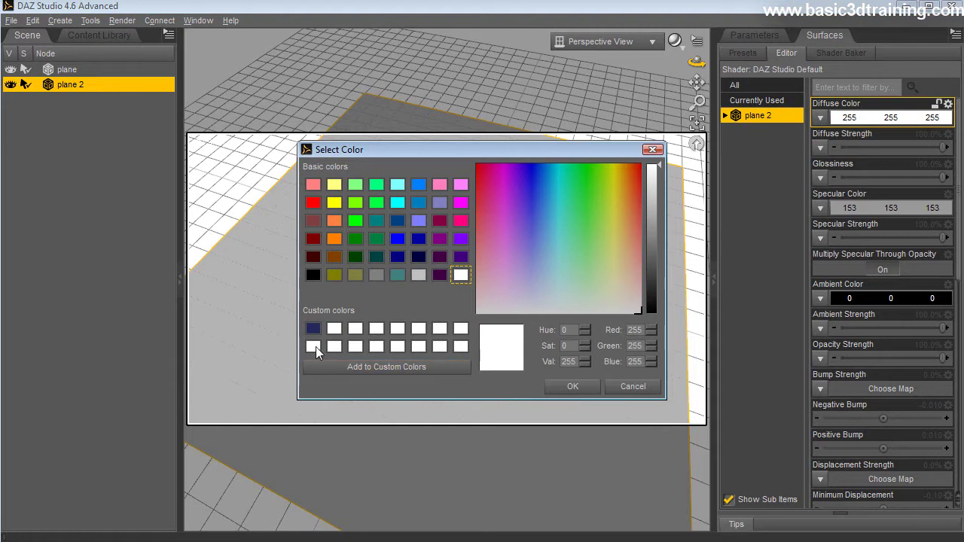
pyautogui.click(631, 387)
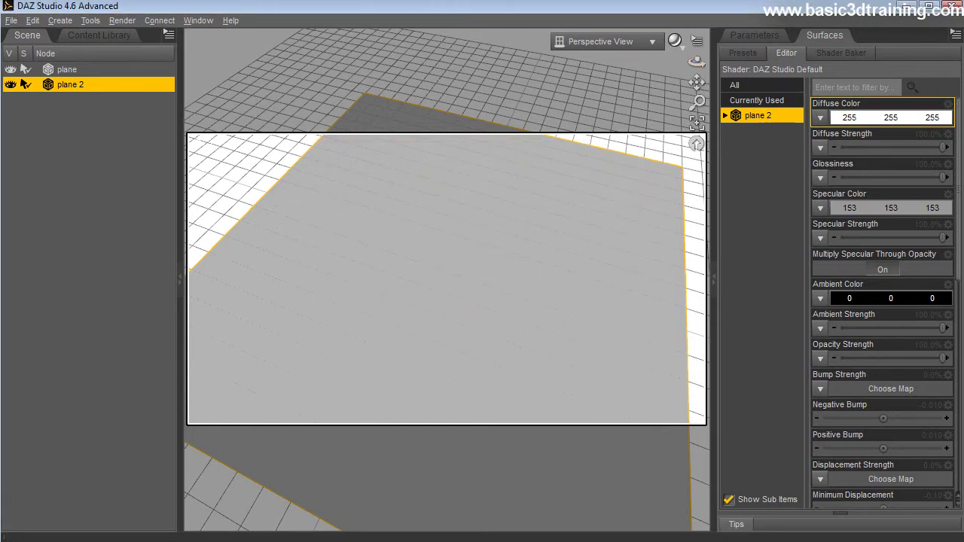
pyautogui.scroll(-1, 882, 161)
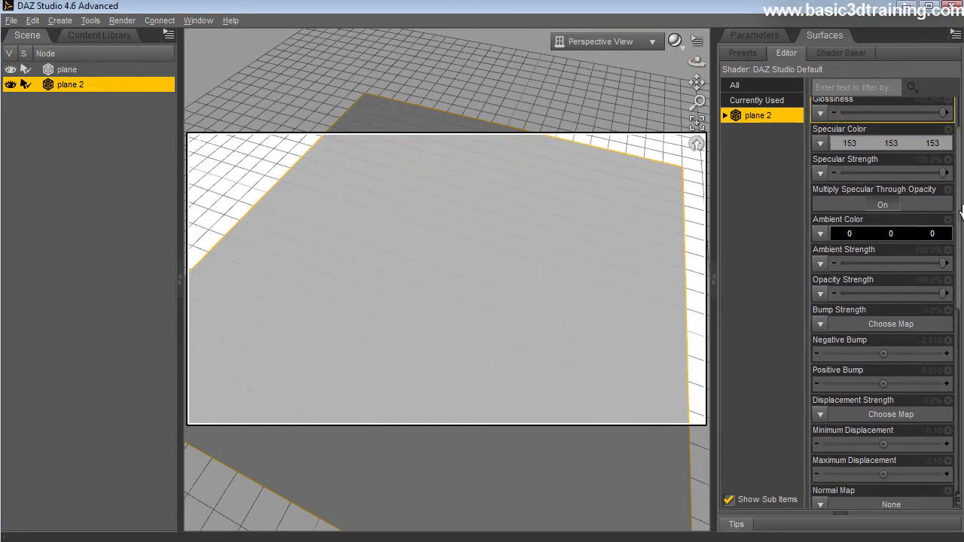
pyautogui.click(820, 294)
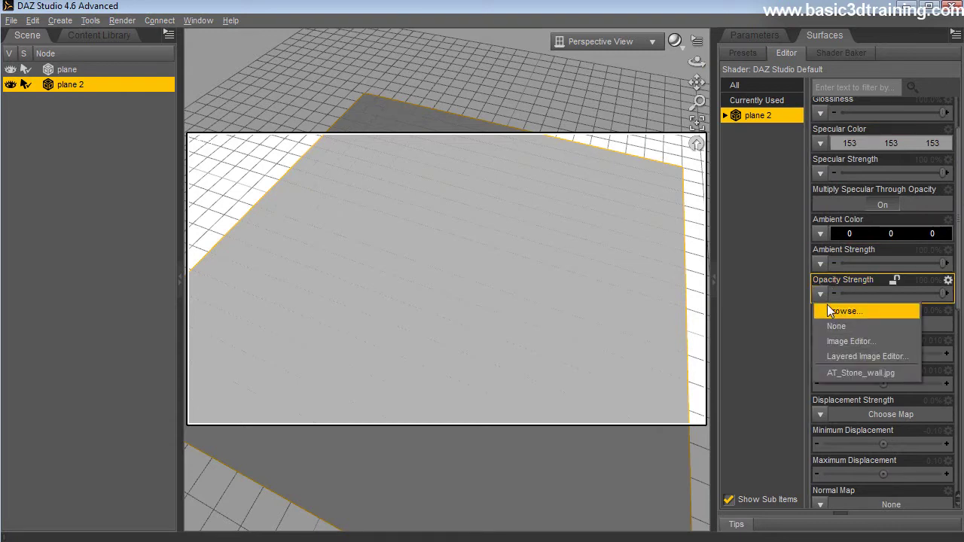
pyautogui.click(829, 314)
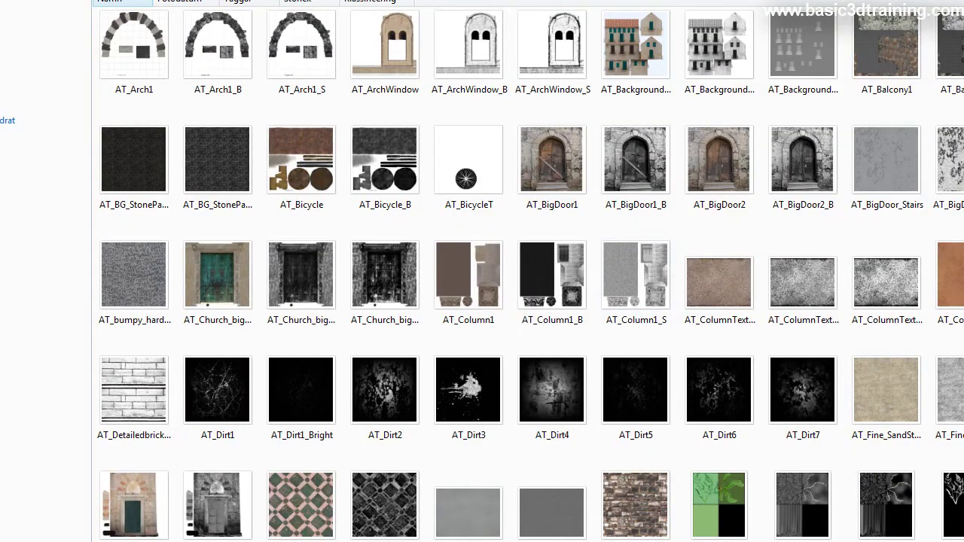
pyautogui.scroll(-5, 527, 272)
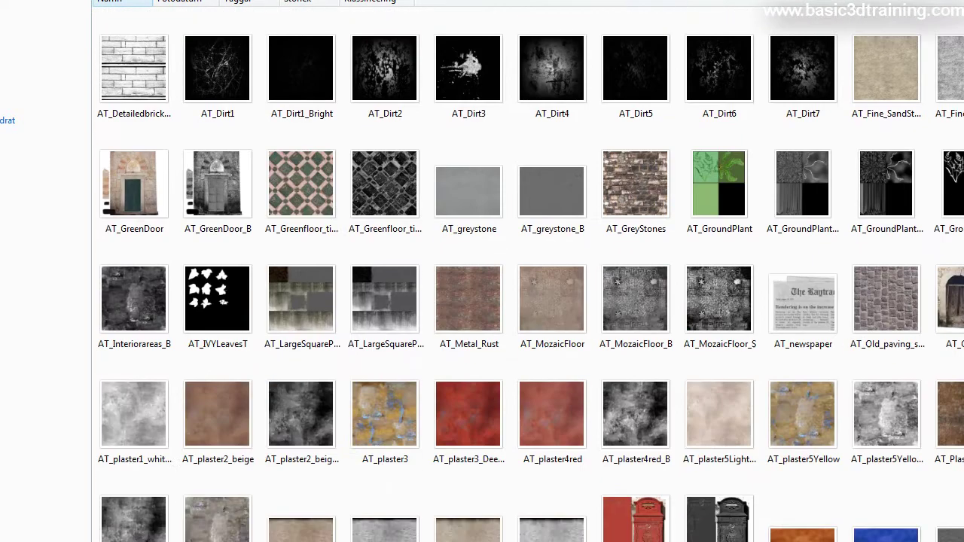
pyautogui.scroll(-1, 530, 275)
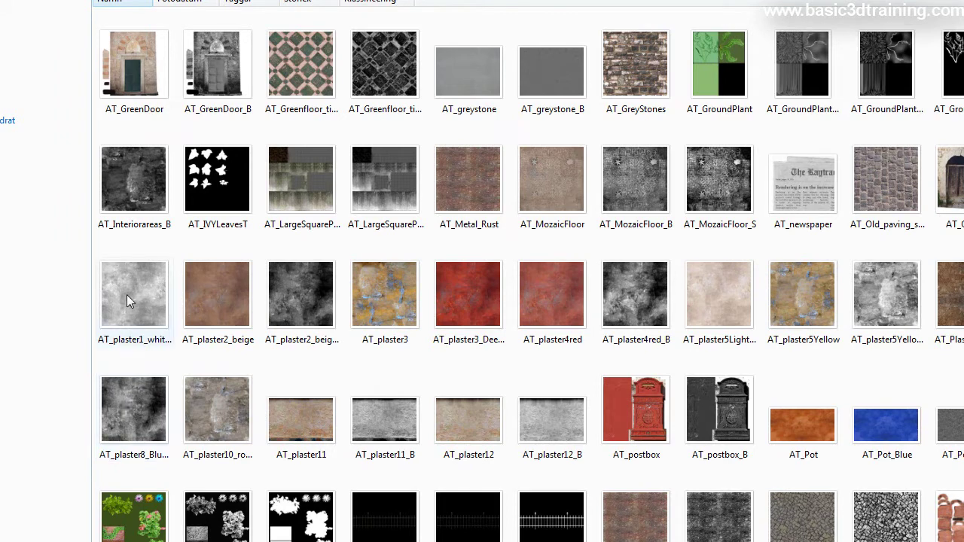
pyautogui.click(125, 404)
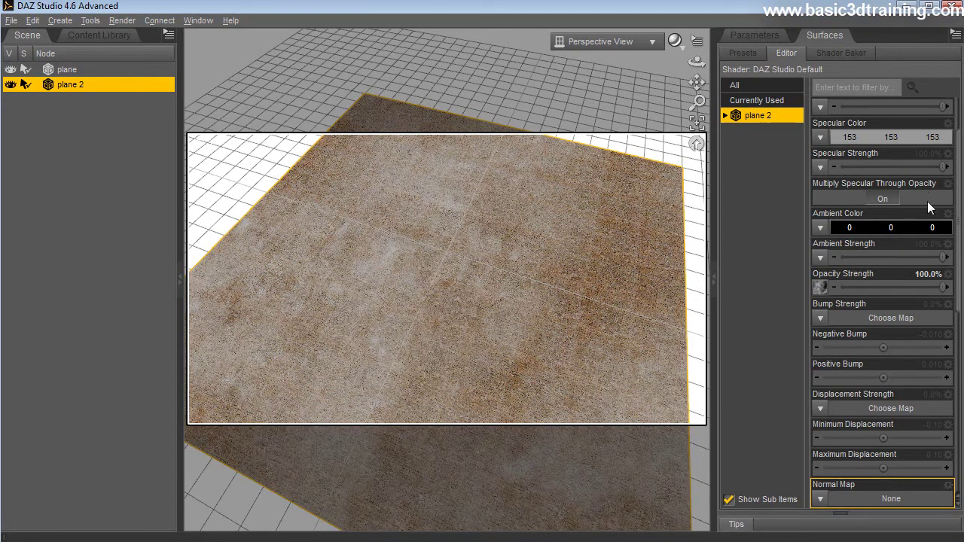
# - Set plane 2's Diffuse Strength to 0% and reduce its Opacity Strength slightly
pyautogui.scroll(2, 959, 249)
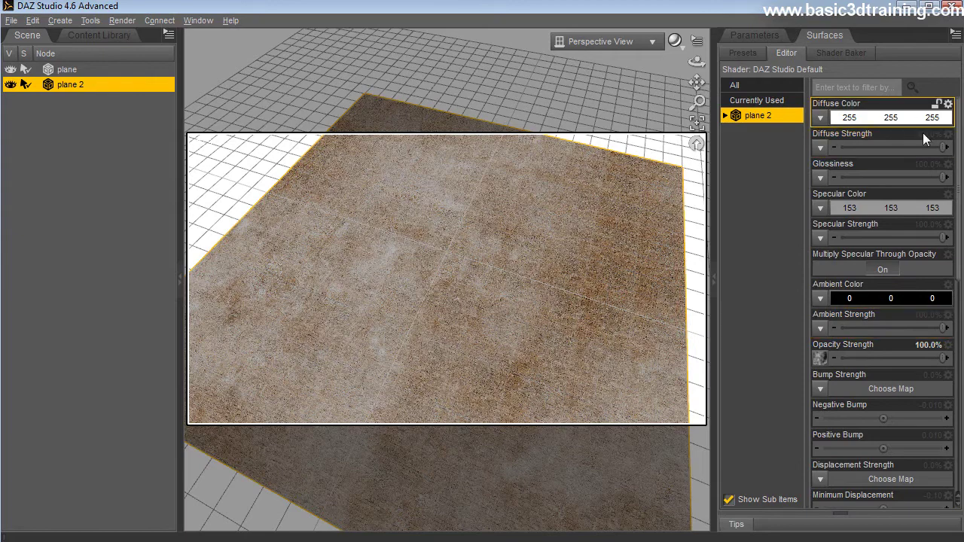
pyautogui.moveTo(948, 155); pyautogui.dragTo(739, 154)
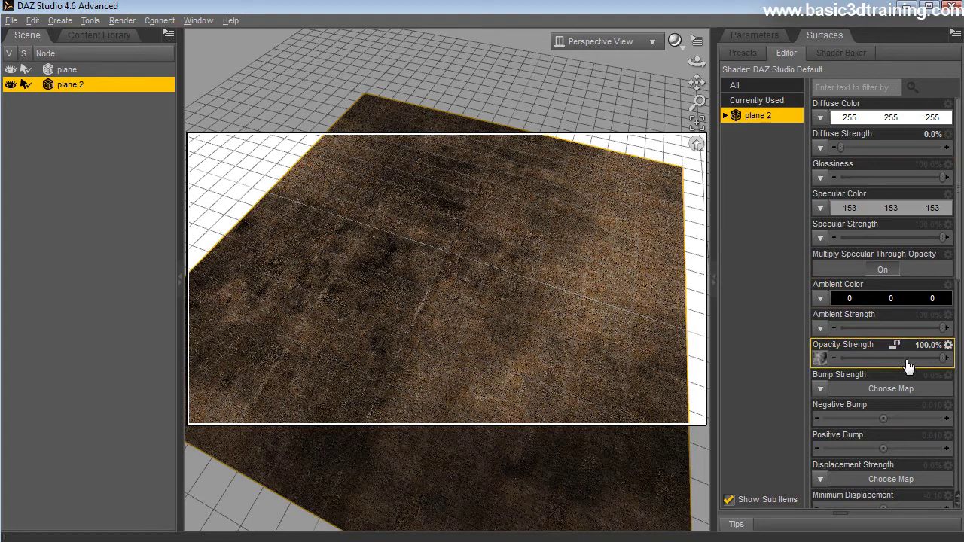
pyautogui.moveTo(953, 369)
pyautogui.mouseDown()
pyautogui.moveTo(831, 363)
pyautogui.moveTo(935, 367)
pyautogui.mouseUp()
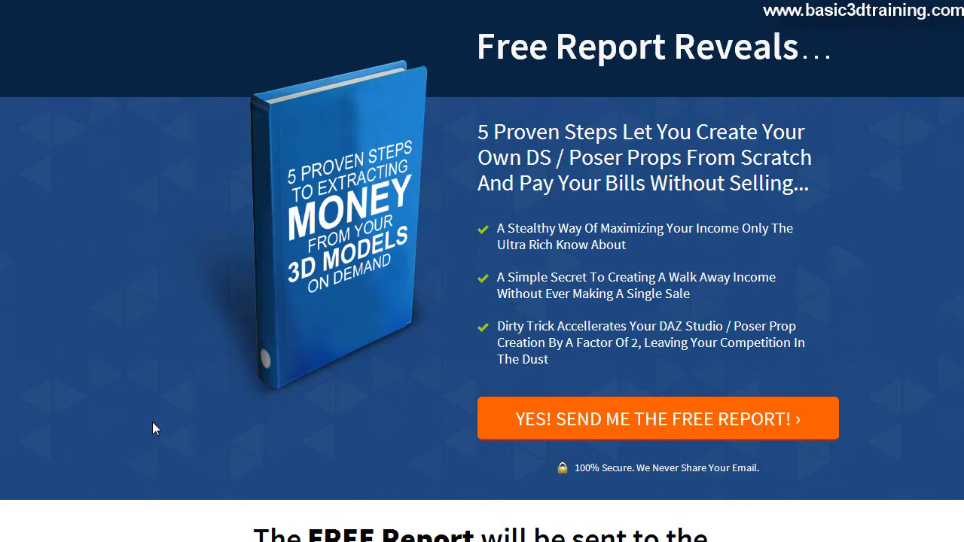
# - On the free report web page, open the e-mail sign-up form for requesting the report
pyautogui.click(674, 426)
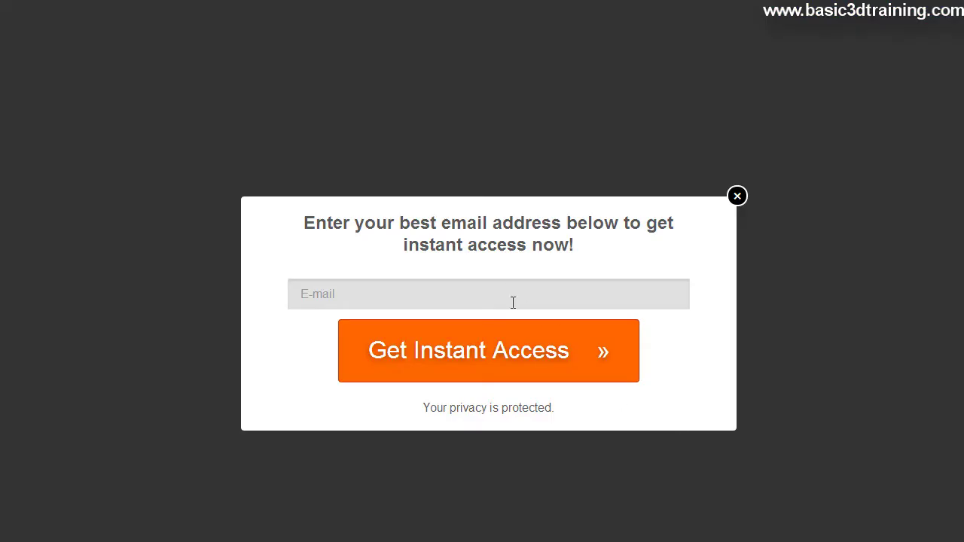